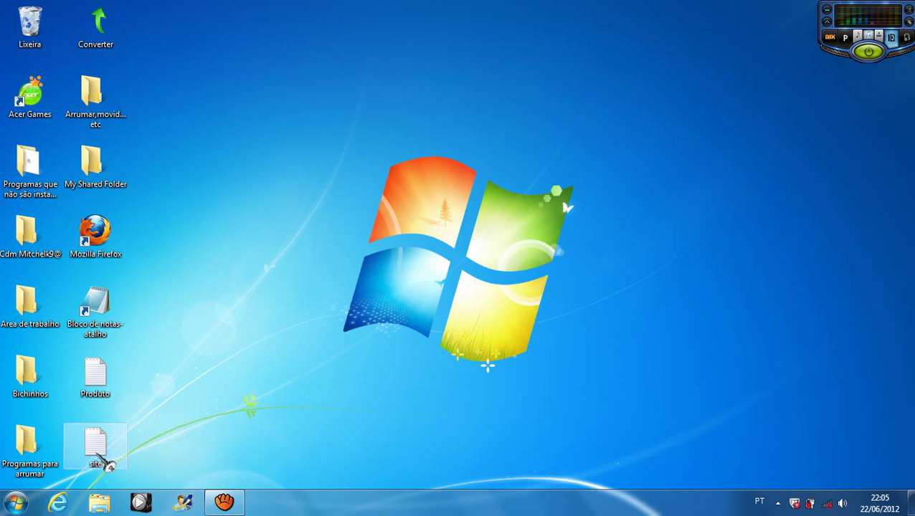
Step: Read the site and Produto note files on the desktop, then close both
{"action": "left_click", "coordinate": [100, 456]}
{"action": "double_click", "coordinate": [103, 463]}
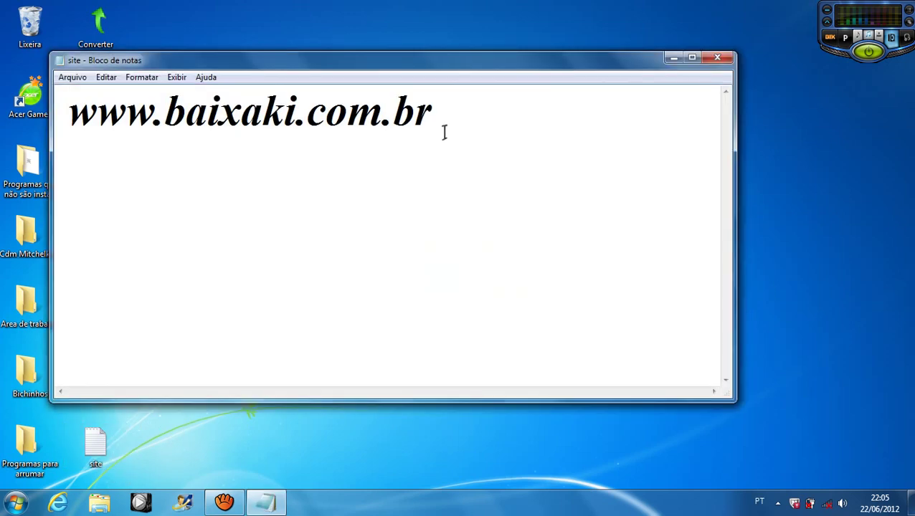
{"action": "left_click", "coordinate": [480, 118]}
{"action": "left_click", "coordinate": [711, 58]}
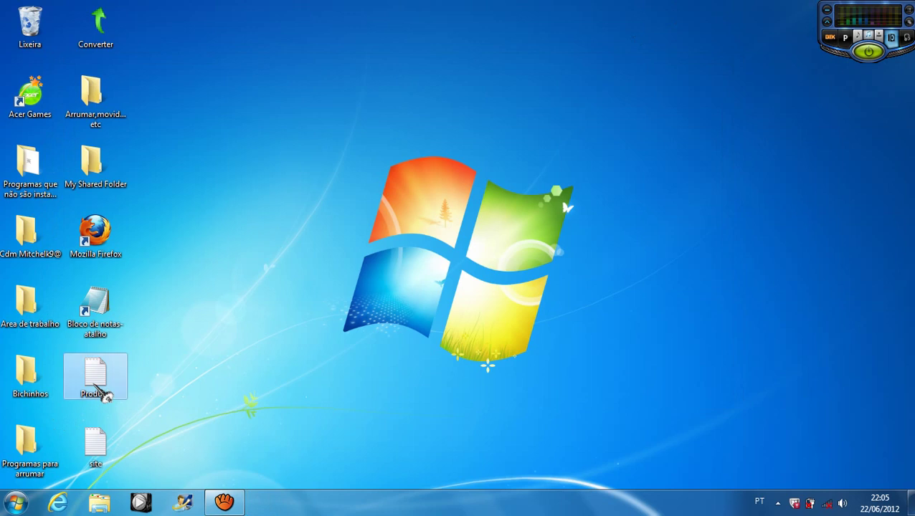
{"action": "double_click", "coordinate": [99, 391]}
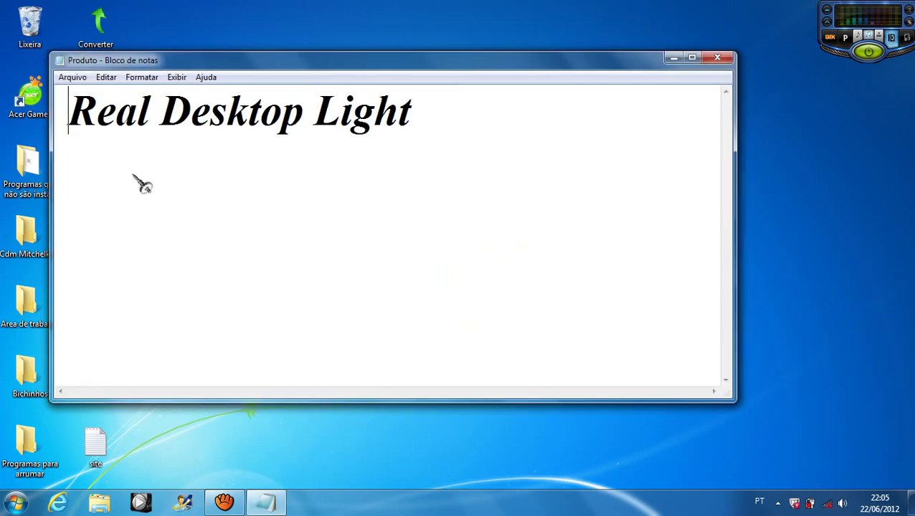
{"action": "left_click_drag", "start_coordinate": [430, 108], "coordinate": [563, 135]}
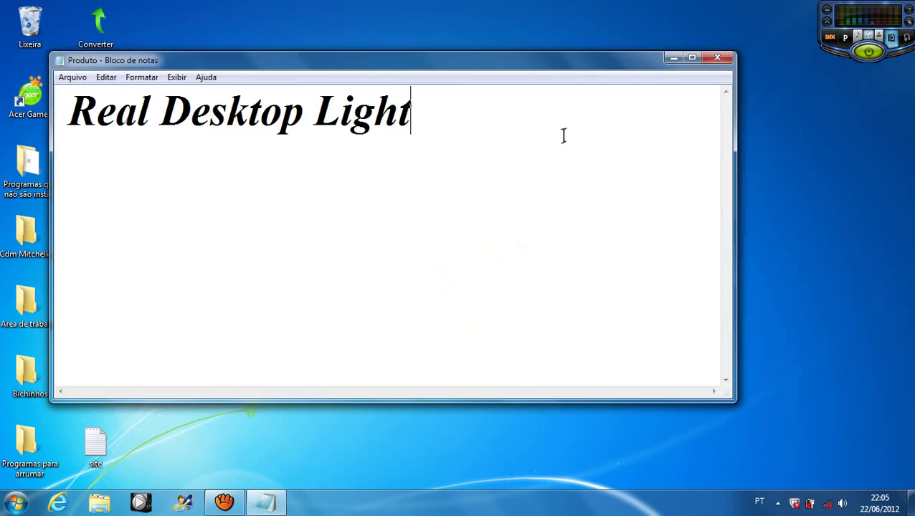
{"action": "left_click", "coordinate": [733, 71]}
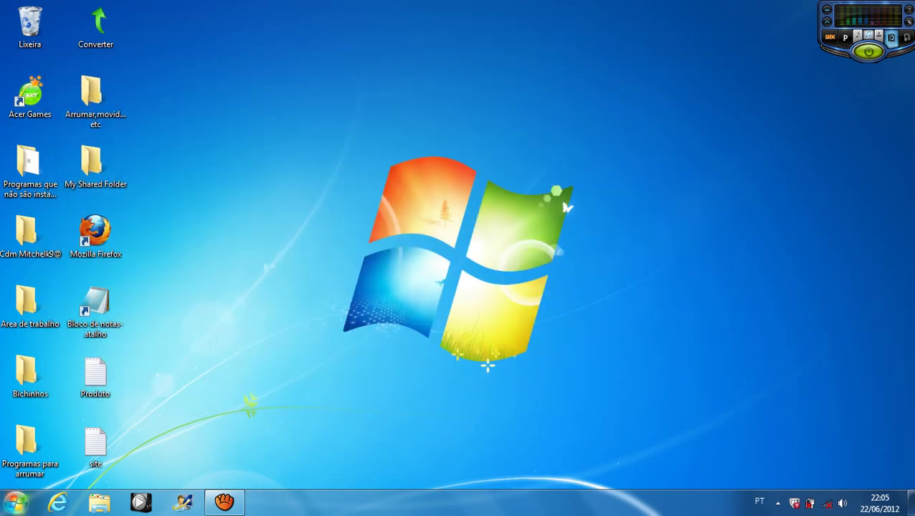
Step: Drag Real Desktop - Setup from the Downloads folder to the desktop centre
{"action": "key", "text": "super"}
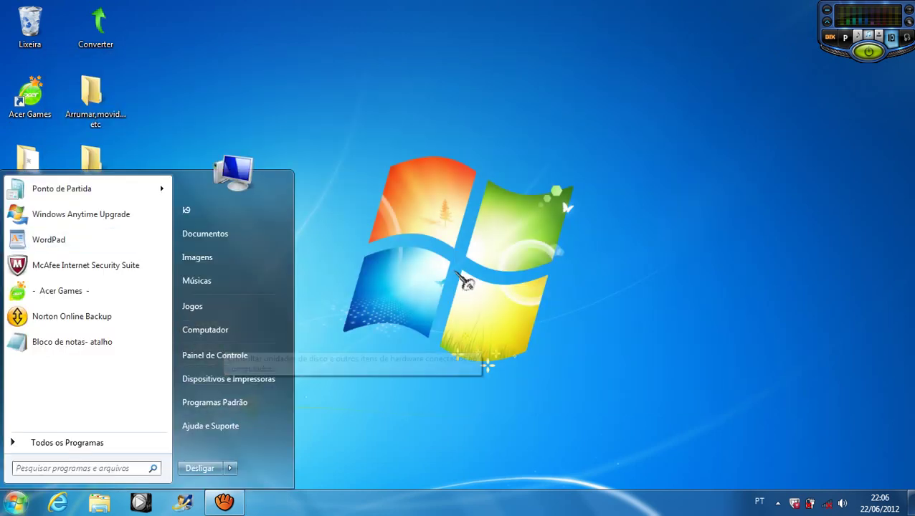
{"action": "left_click", "coordinate": [215, 332]}
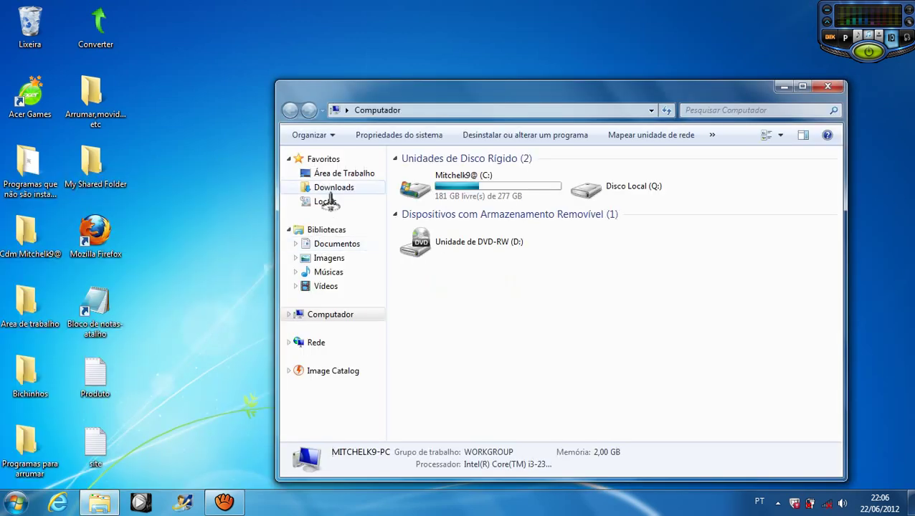
{"action": "left_click", "coordinate": [326, 188]}
{"action": "left_click", "coordinate": [448, 189]}
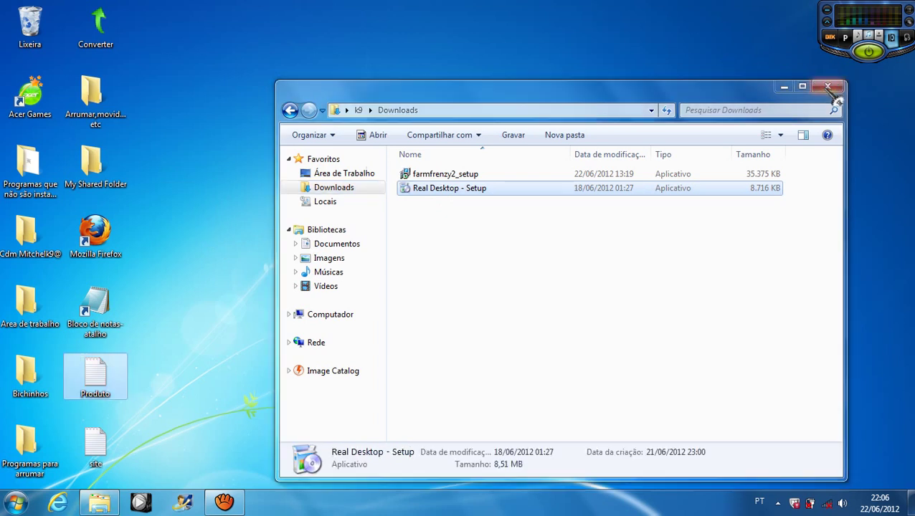
{"action": "left_click", "coordinate": [830, 91]}
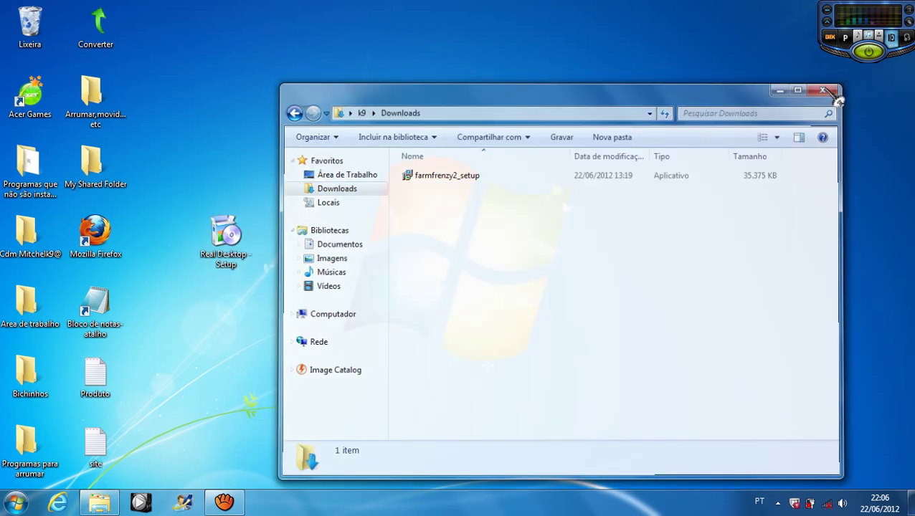
{"action": "left_click_drag", "start_coordinate": [219, 237], "coordinate": [416, 242]}
{"action": "left_click_drag", "start_coordinate": [593, 108], "coordinate": [347, 488]}
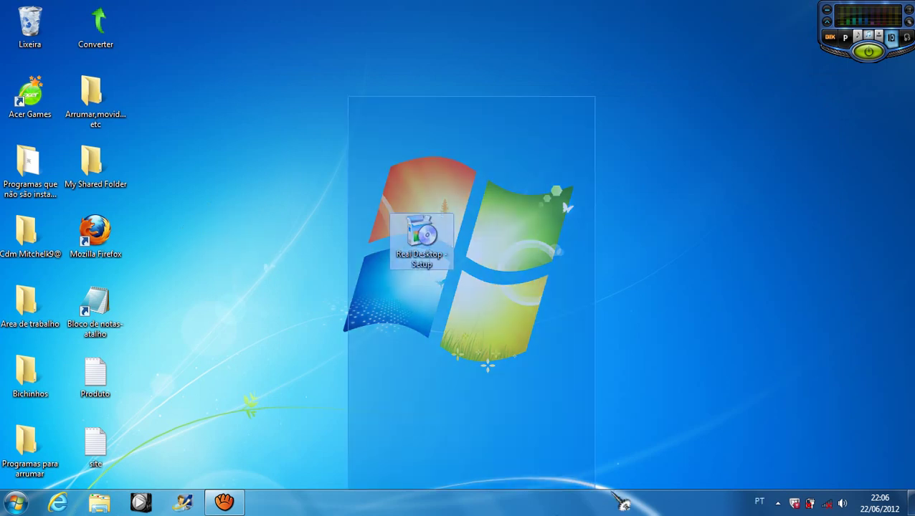
{"action": "left_click_drag", "start_coordinate": [559, 225], "coordinate": [171, 343]}
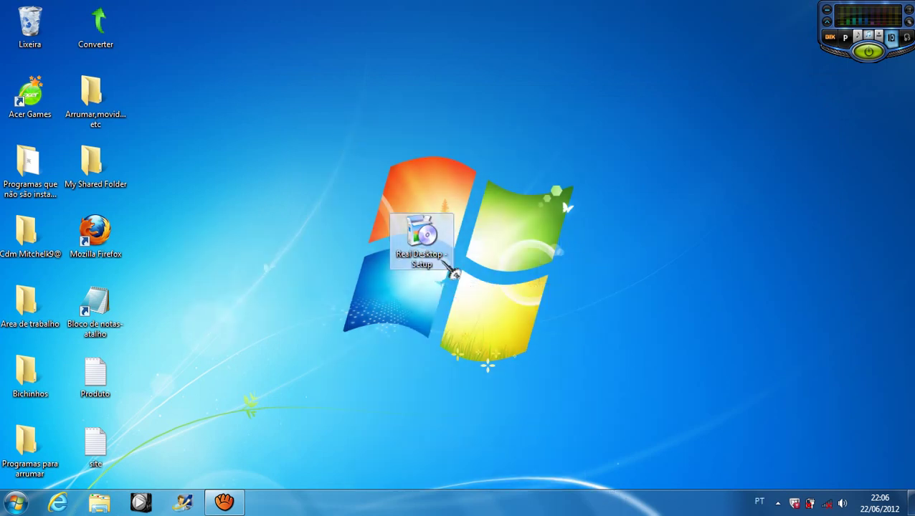
Step: Run the installer in Português (Brasil), pass the welcome page and accept the licence
{"action": "left_click", "coordinate": [431, 323]}
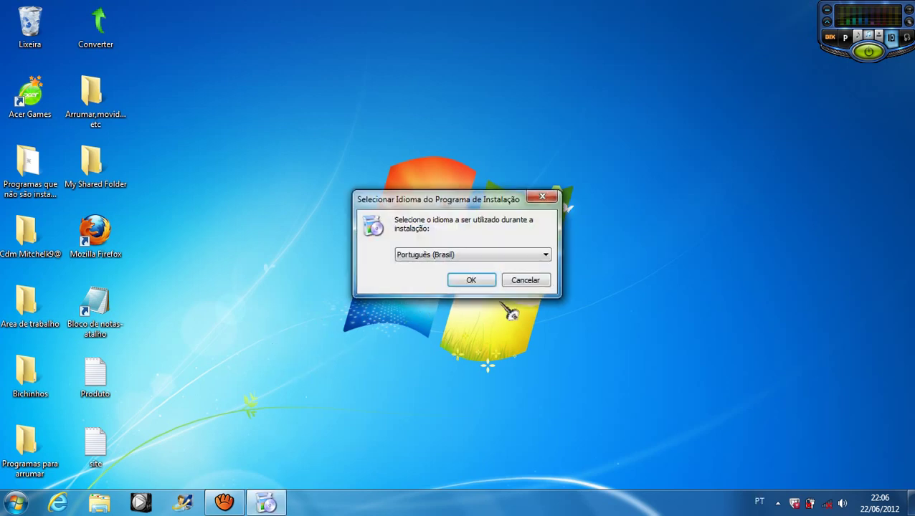
{"action": "left_click", "coordinate": [444, 256]}
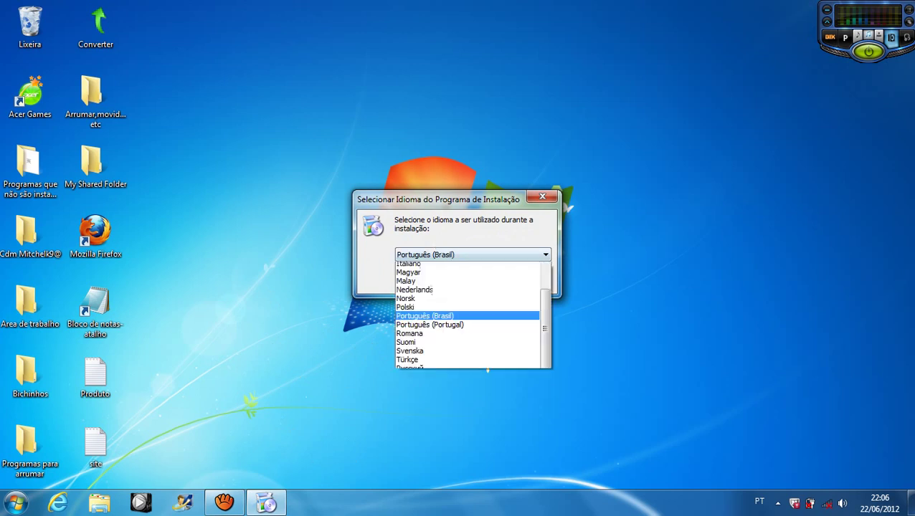
{"action": "key", "text": "Return"}
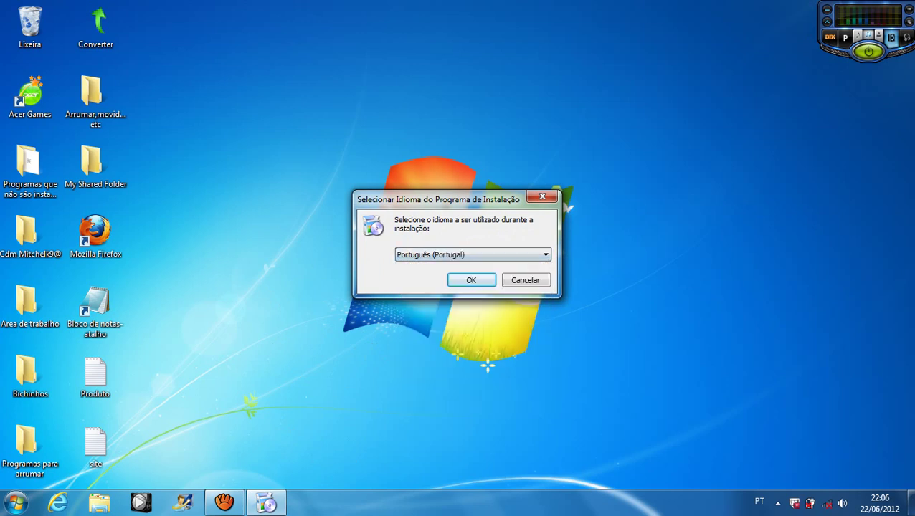
{"action": "key", "text": "alt+Down"}
{"action": "key", "text": "Up"}
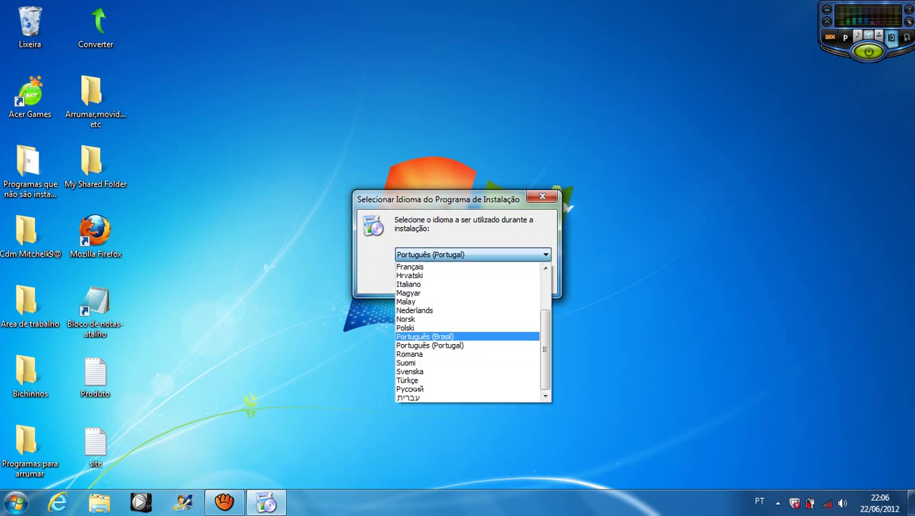
{"action": "key", "text": "Return"}
{"action": "key", "text": "Return"}
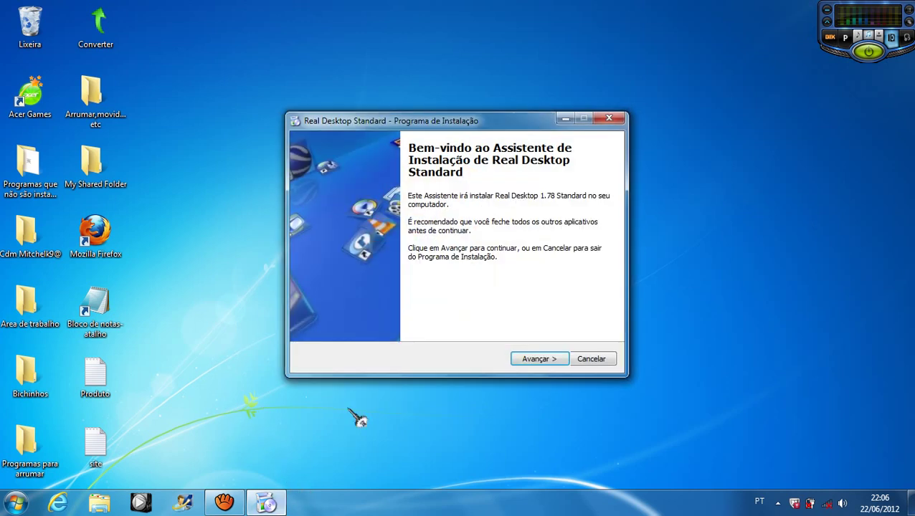
{"action": "left_click", "coordinate": [539, 358]}
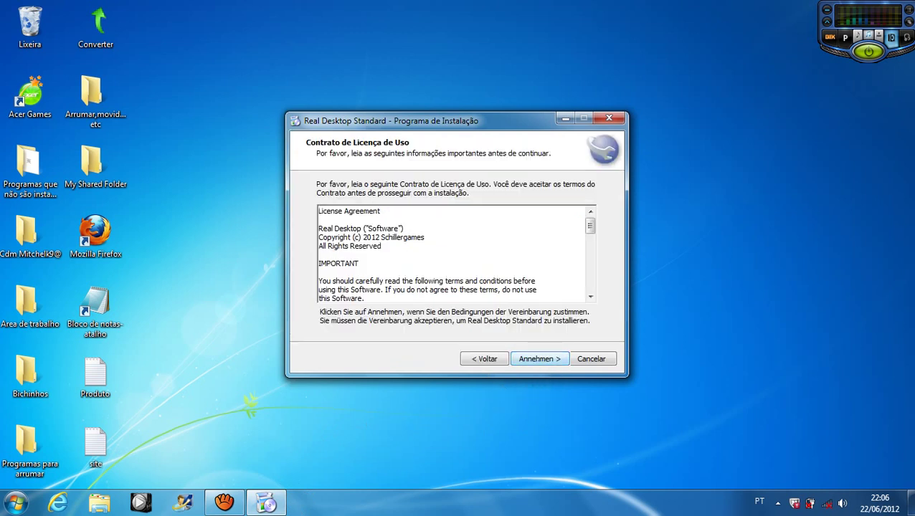
{"action": "left_click", "coordinate": [539, 358]}
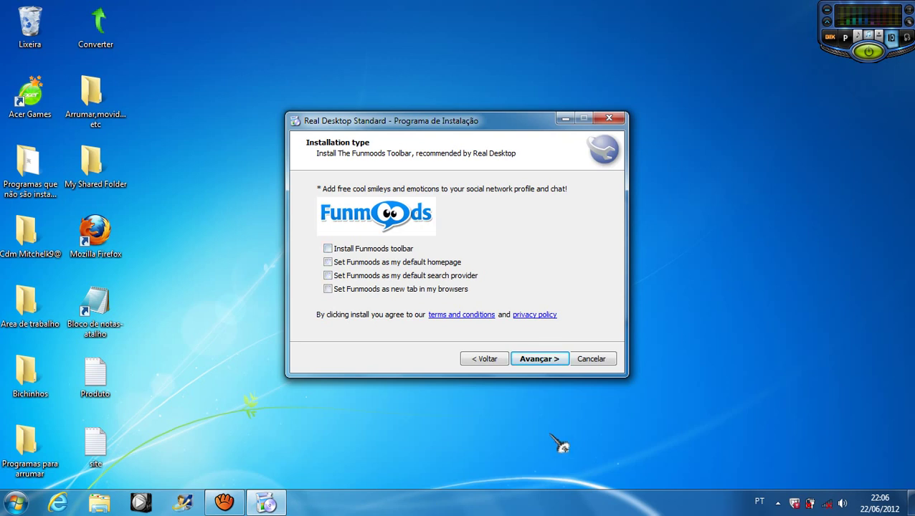
Step: Skip the Funmoods toolbar, untick the search speed-up offer, and start installing
{"action": "left_click", "coordinate": [540, 358]}
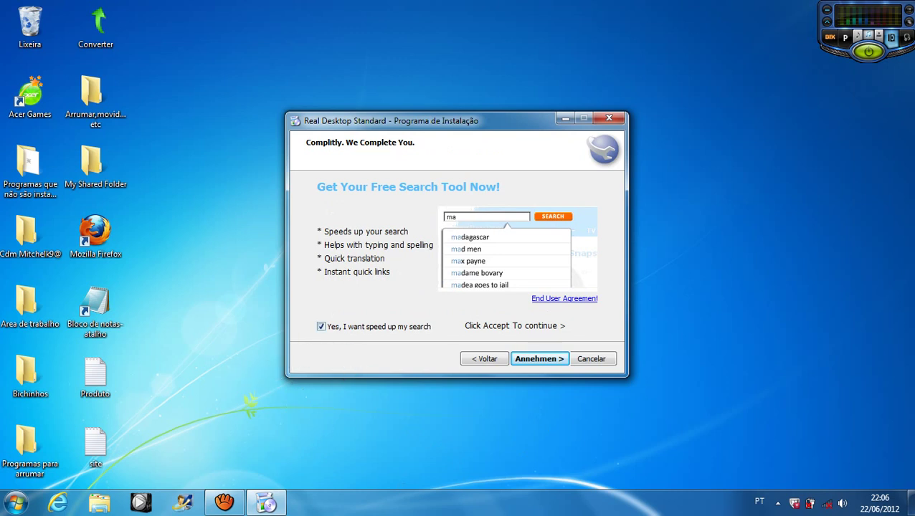
{"action": "left_click", "coordinate": [320, 326]}
{"action": "key", "text": "Return"}
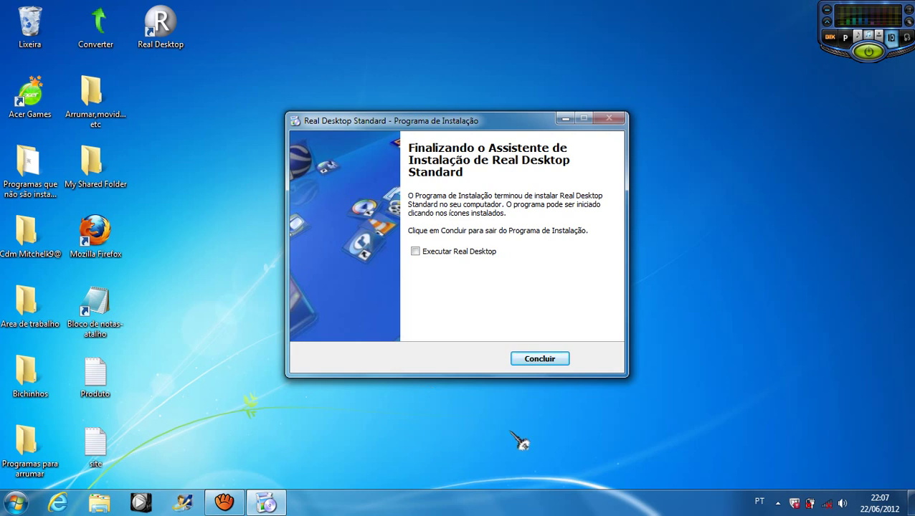
Step: Close the finished installer, arrange the two desktop icons, and launch Real Desktop
{"action": "left_click", "coordinate": [543, 362]}
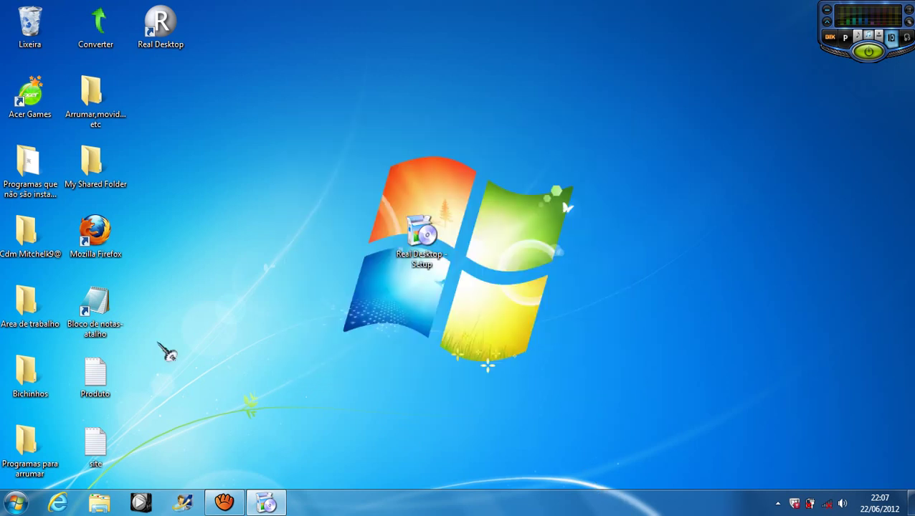
{"action": "left_click_drag", "start_coordinate": [151, 32], "coordinate": [408, 339]}
{"action": "left_click_drag", "start_coordinate": [429, 258], "coordinate": [691, 59]}
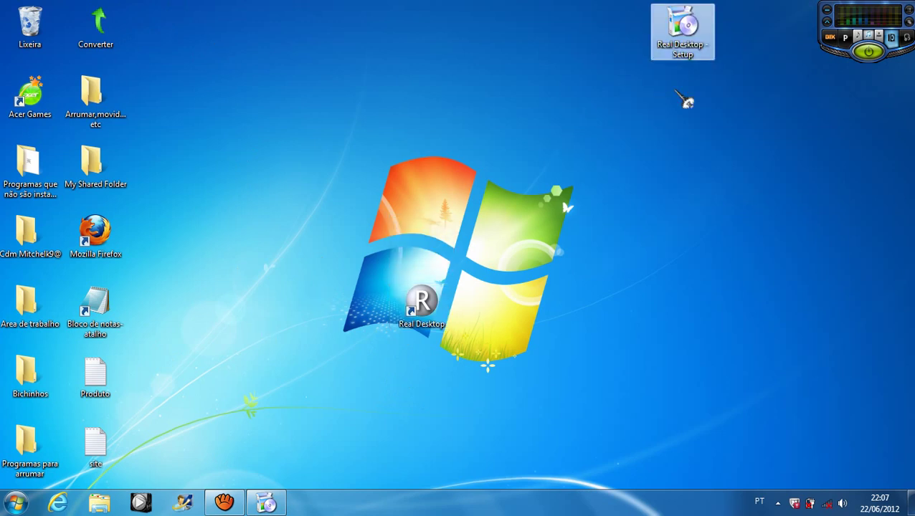
{"action": "double_click", "coordinate": [415, 305]}
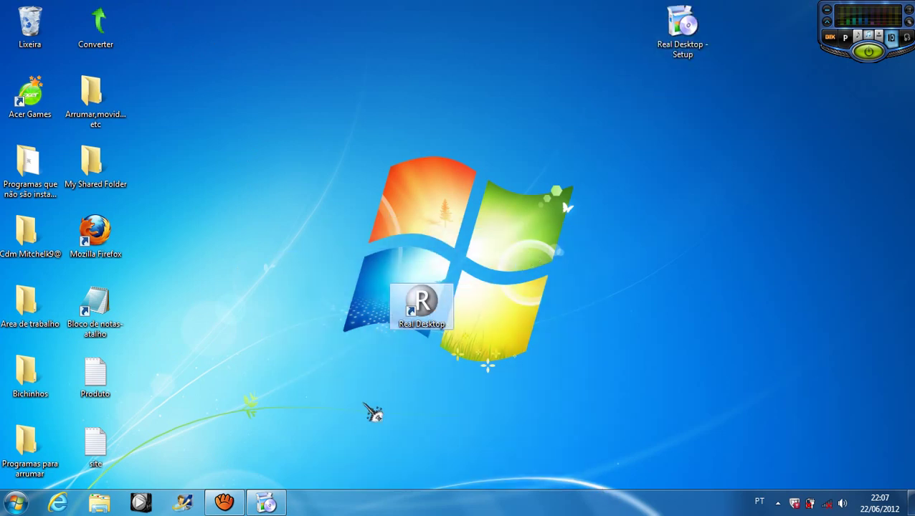
Step: Drag Real Desktop's language prompt aside to the right
{"action": "left_click", "coordinate": [374, 287]}
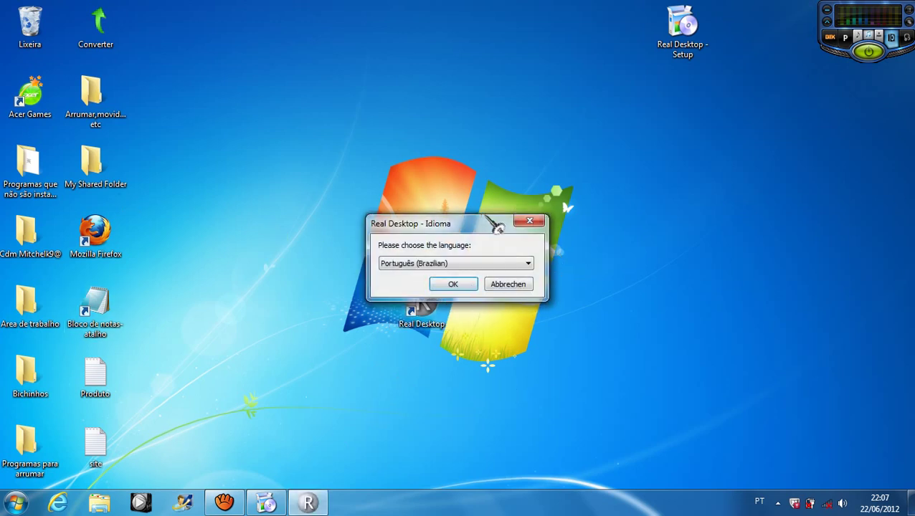
{"action": "left_click_drag", "start_coordinate": [497, 225], "coordinate": [711, 232]}
{"action": "left_click_drag", "start_coordinate": [423, 305], "coordinate": [30, 322]}
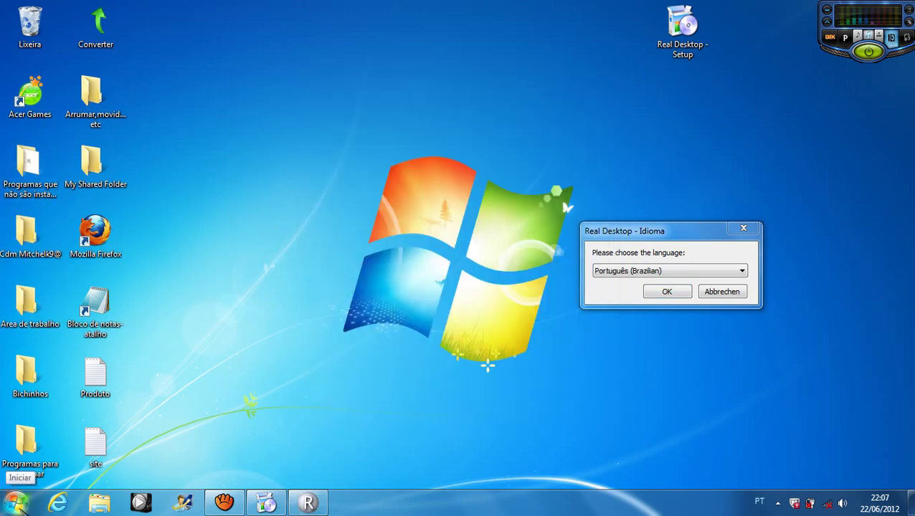
Step: Cancel the blocked move in Explorer's Downloads folder, close it, and shift the setup icon right
{"action": "left_click", "coordinate": [18, 504]}
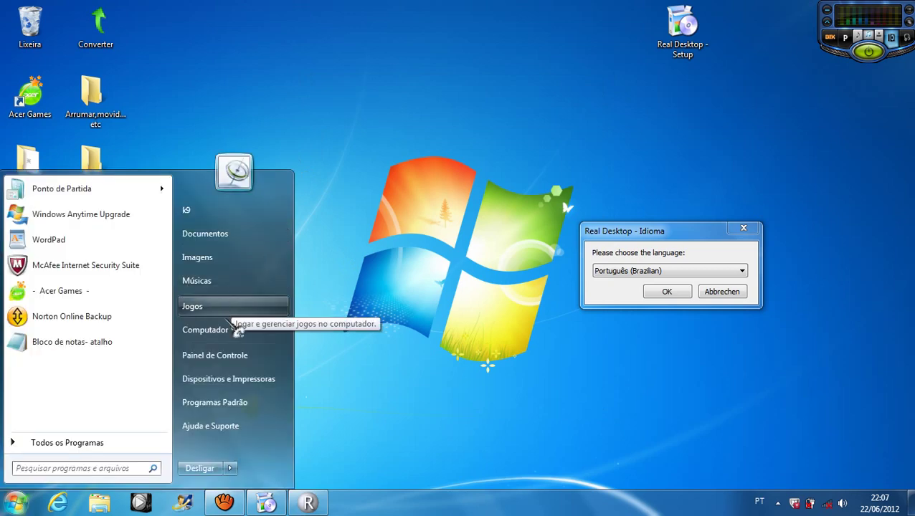
{"action": "left_click", "coordinate": [235, 326]}
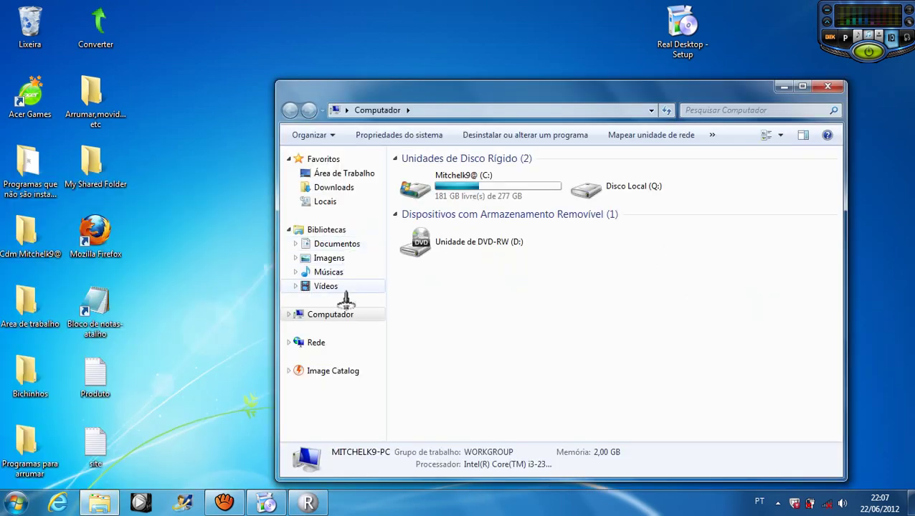
{"action": "left_click", "coordinate": [354, 187]}
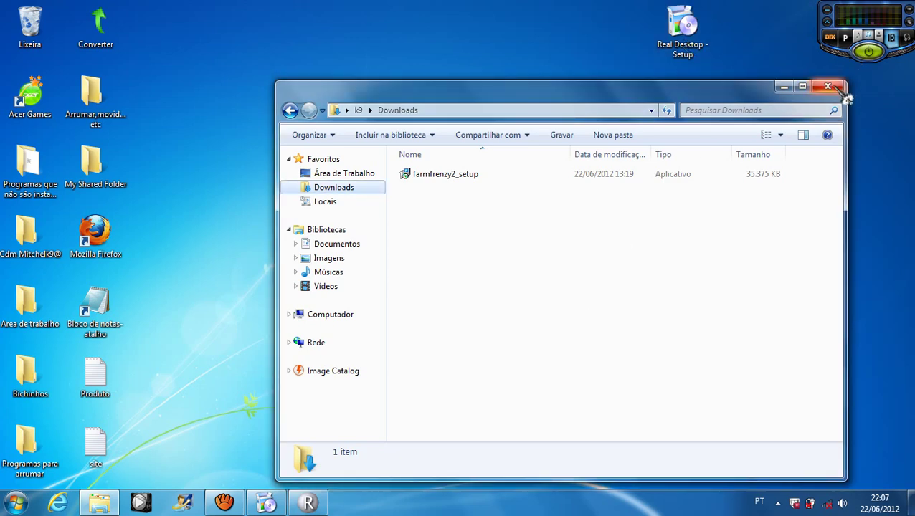
{"action": "left_click", "coordinate": [527, 321]}
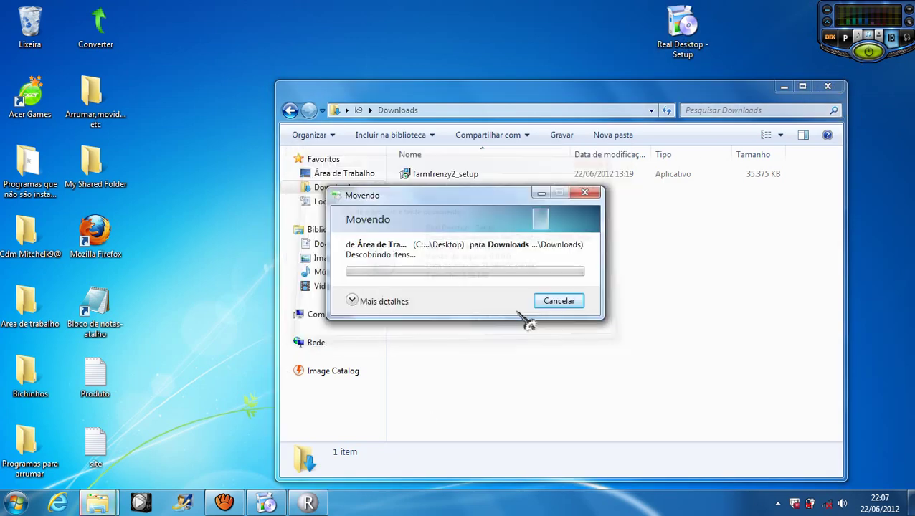
{"action": "left_click", "coordinate": [560, 324]}
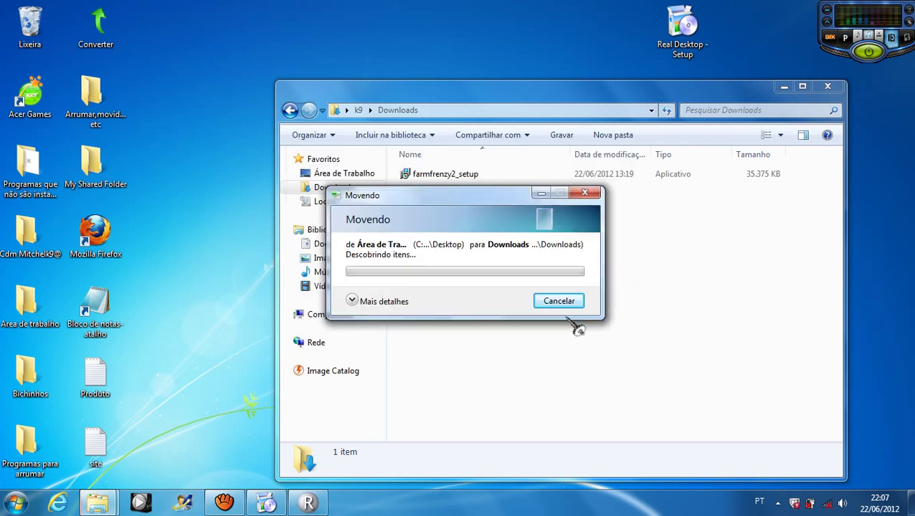
{"action": "left_click", "coordinate": [571, 306]}
{"action": "left_click", "coordinate": [829, 88]}
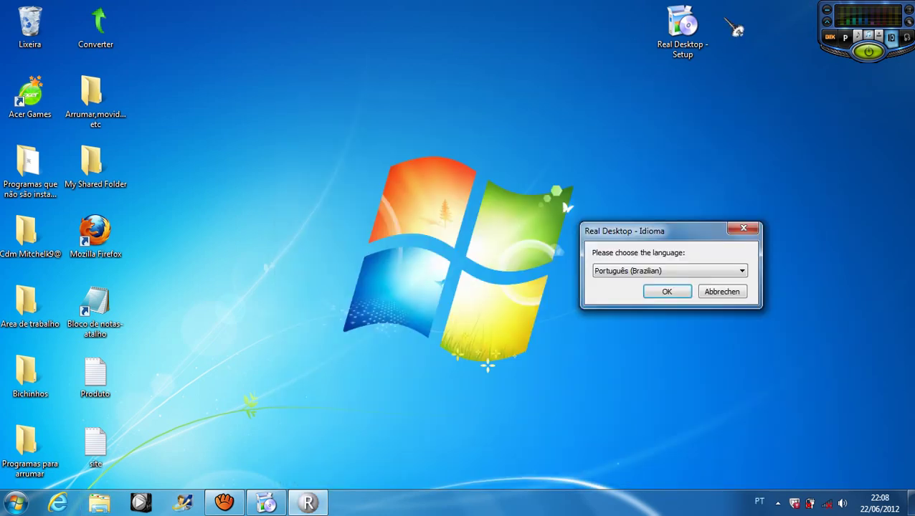
{"action": "left_click_drag", "start_coordinate": [683, 29], "coordinate": [750, 30]}
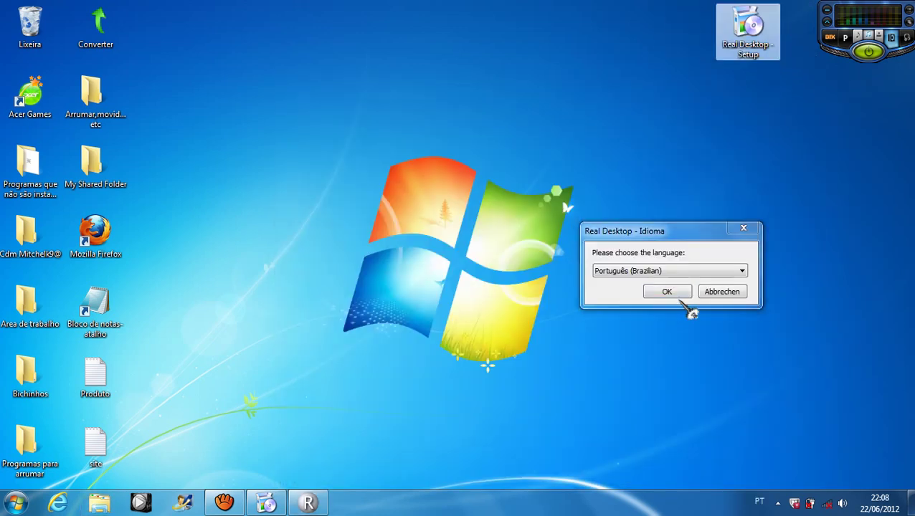
Step: Accept Portuguese (Brazilian) in the Idioma prompt and try lasso selections across the 3D room
{"action": "left_click", "coordinate": [664, 293]}
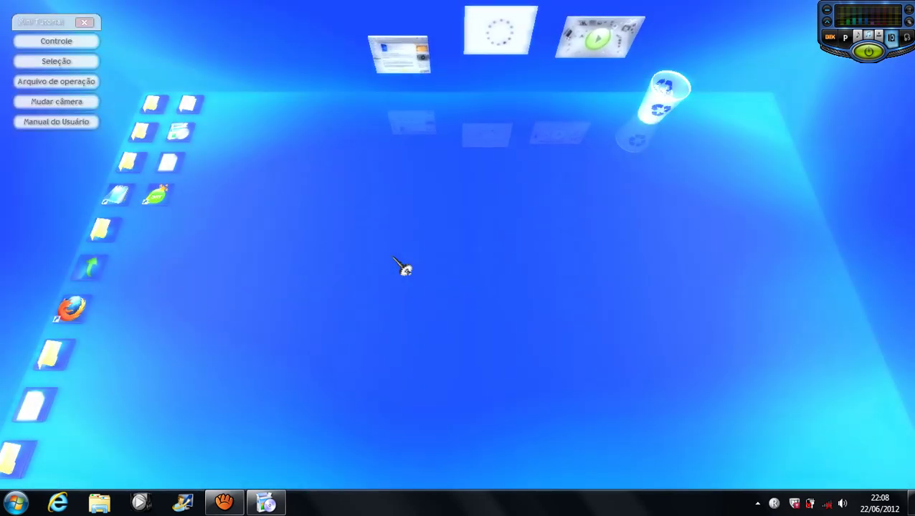
{"action": "mouse_move", "coordinate": [396, 155]}
{"action": "left_mouse_down"}
{"action": "mouse_move", "coordinate": [670, 384]}
{"action": "mouse_move", "coordinate": [472, 364]}
{"action": "mouse_move", "coordinate": [523, 310]}
{"action": "mouse_move", "coordinate": [495, 260]}
{"action": "left_mouse_up"}
{"action": "mouse_move", "coordinate": [222, 166]}
{"action": "left_mouse_down"}
{"action": "mouse_move", "coordinate": [371, 126]}
{"action": "mouse_move", "coordinate": [436, 278]}
{"action": "mouse_move", "coordinate": [400, 184]}
{"action": "mouse_move", "coordinate": [600, 161]}
{"action": "mouse_move", "coordinate": [256, 335]}
{"action": "left_mouse_up"}
{"action": "left_click_drag", "start_coordinate": [826, 167], "coordinate": [818, 164]}
{"action": "left_click_drag", "start_coordinate": [22, 229], "coordinate": [86, 228]}
{"action": "left_click", "coordinate": [777, 504]}
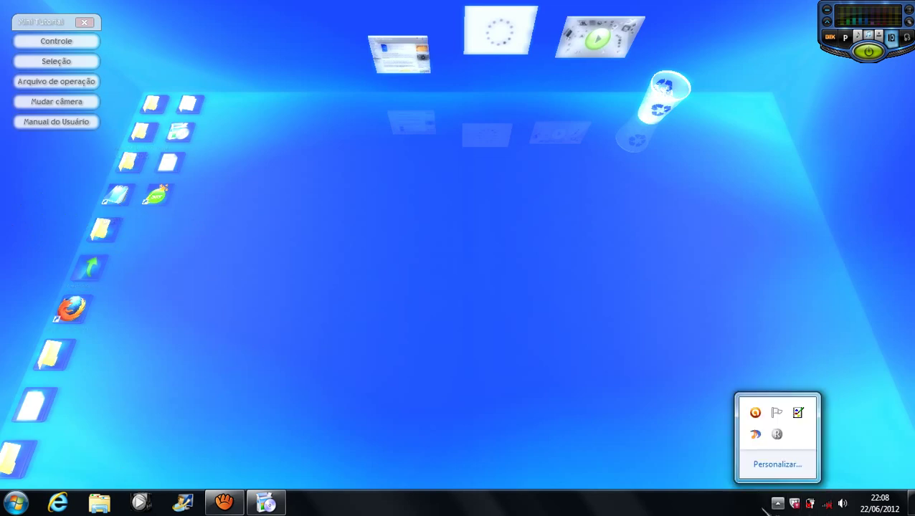
Step: Open Real Desktop's Configurações from the tray icon and go to the Atmosfera tab
{"action": "right_click", "coordinate": [777, 436]}
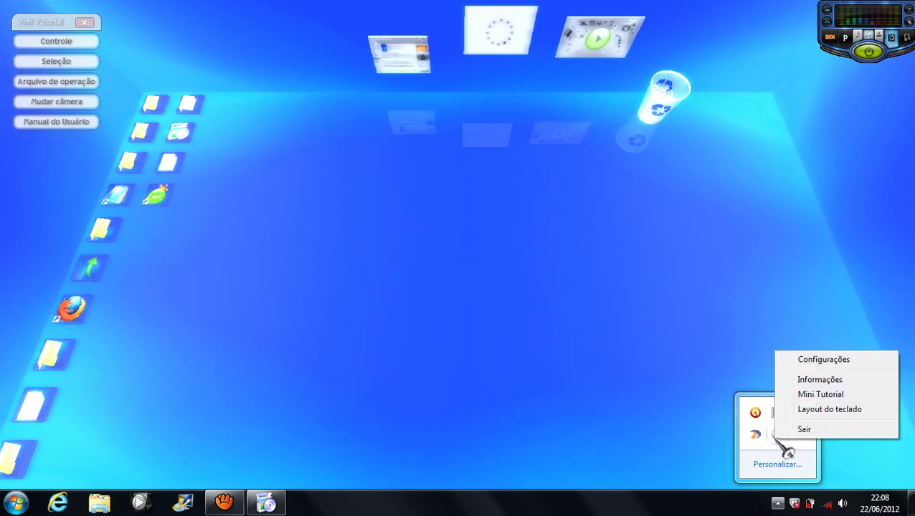
{"action": "left_click", "coordinate": [831, 360]}
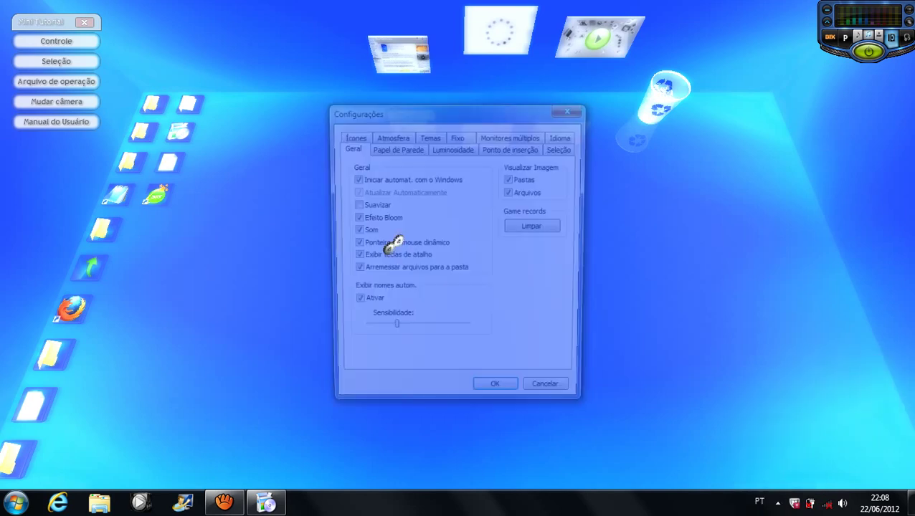
{"action": "left_click", "coordinate": [400, 139]}
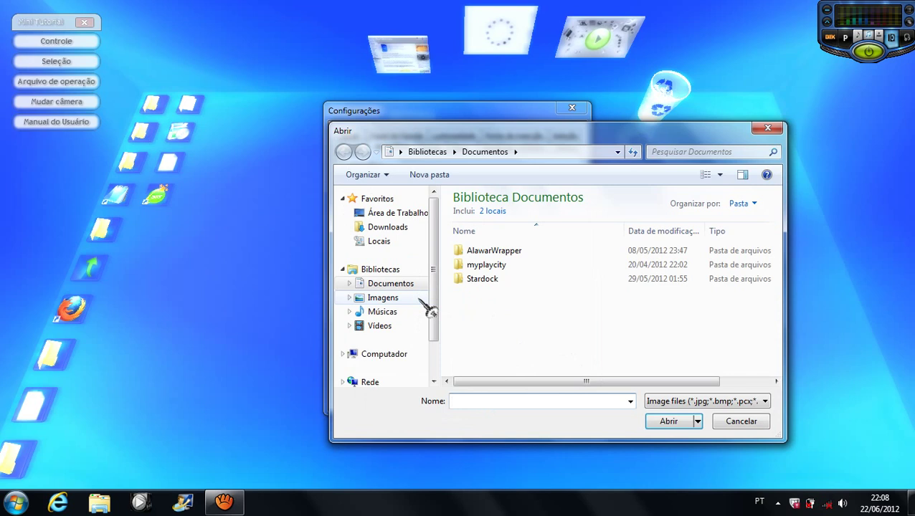
Step: Pick a wallpaper from Imagens > Papeis de parede for a picture slot, dismissing Firefox
{"action": "left_click", "coordinate": [402, 215]}
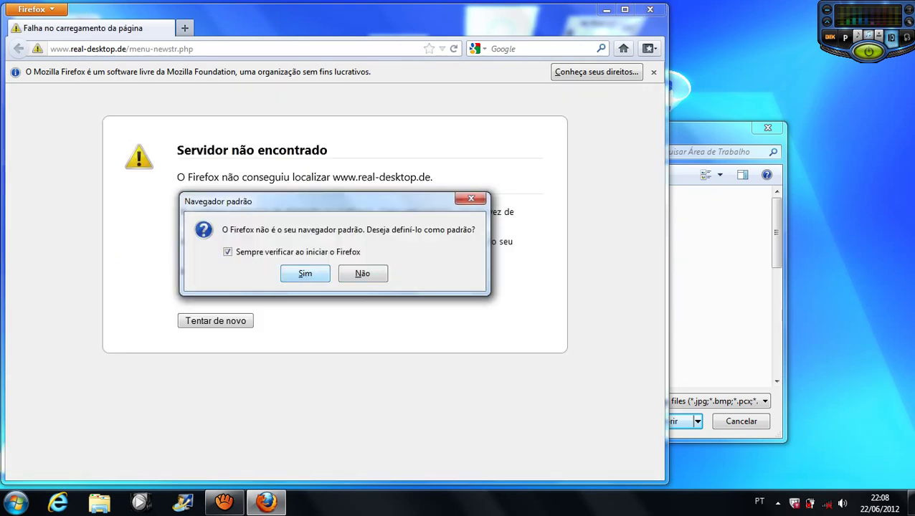
{"action": "key", "text": "Return"}
{"action": "key", "text": "alt+F4"}
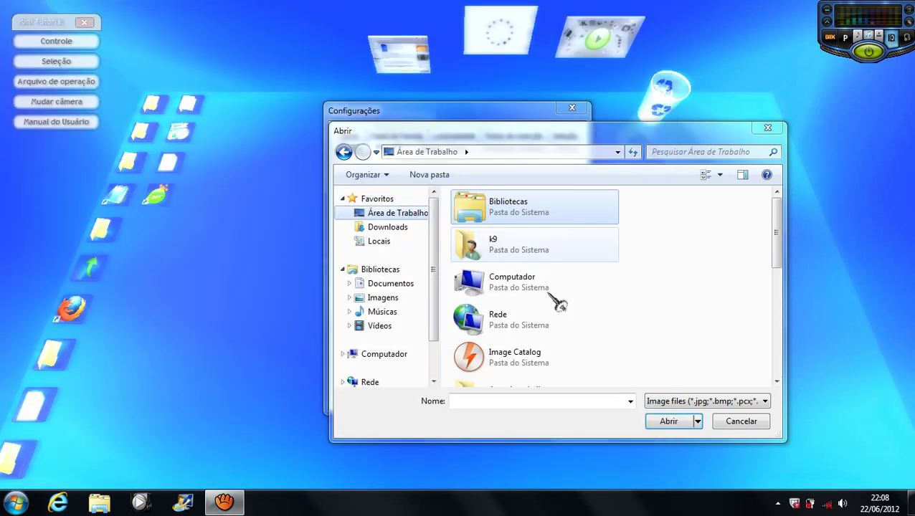
{"action": "scroll", "coordinate": [726, 274], "scroll_direction": "down", "scroll_amount": 5}
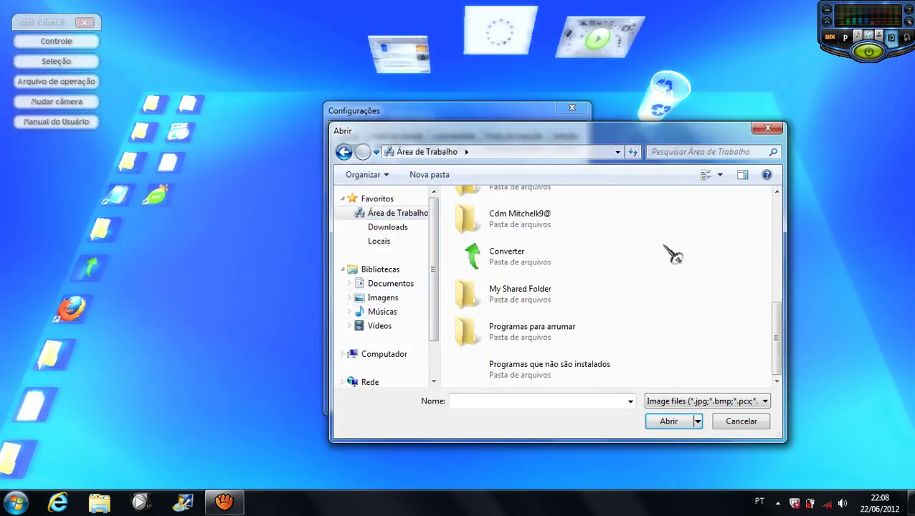
{"action": "double_click", "coordinate": [568, 239]}
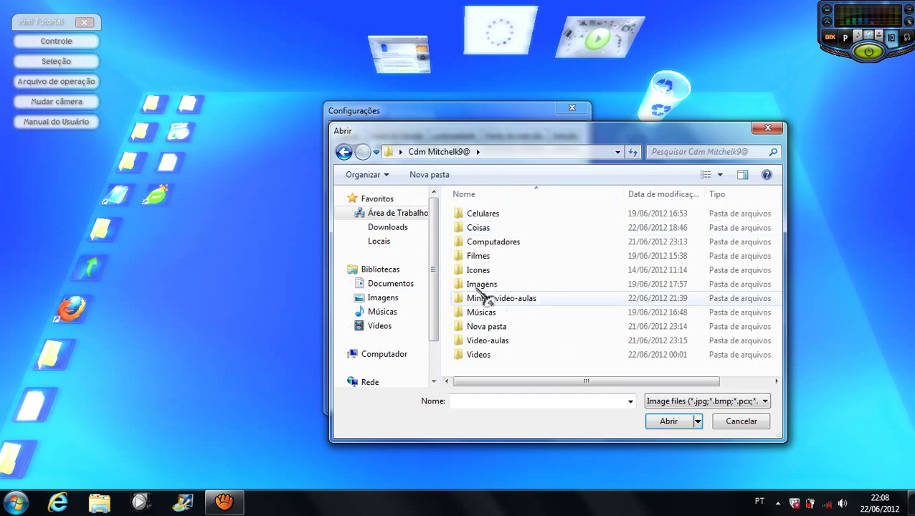
{"action": "double_click", "coordinate": [510, 287]}
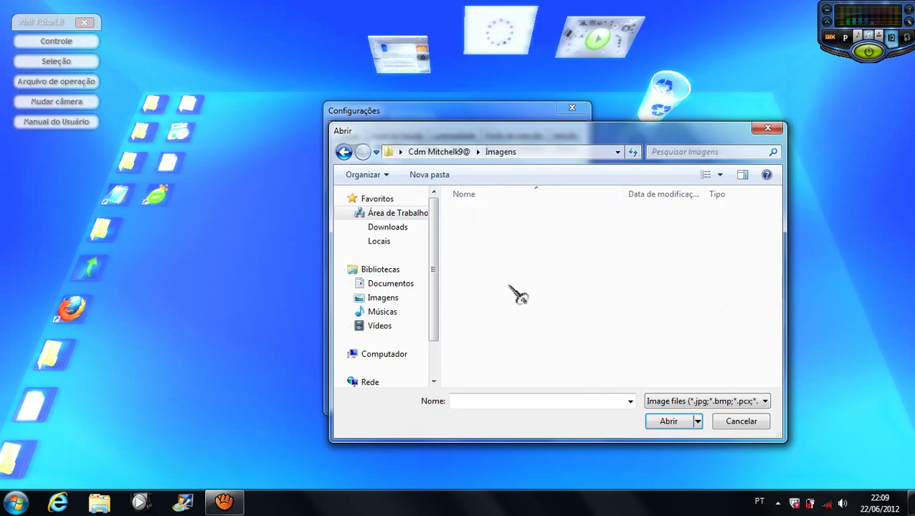
{"action": "double_click", "coordinate": [506, 276]}
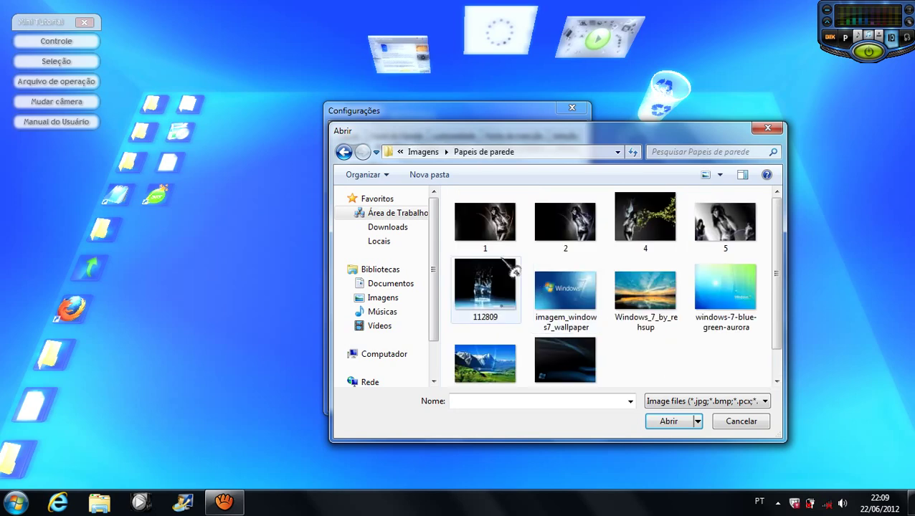
{"action": "double_click", "coordinate": [599, 236]}
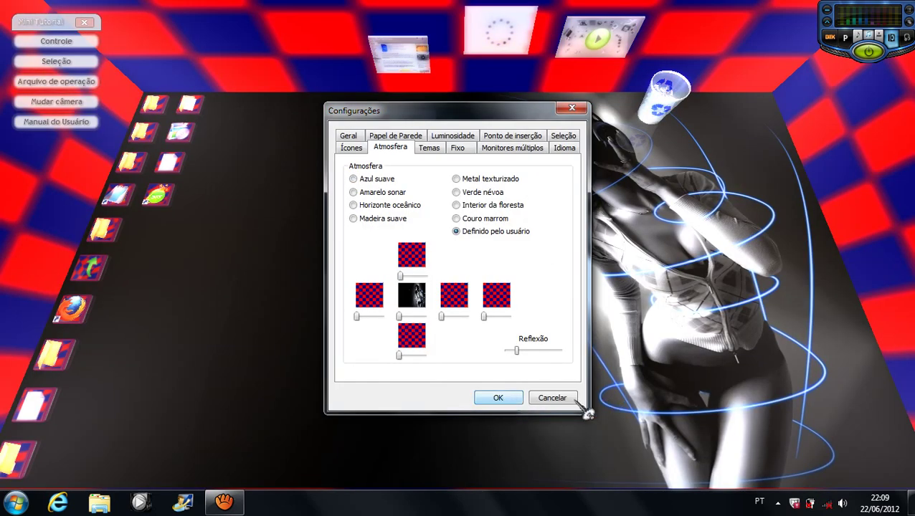
Step: Slide the centre picture's repeat value through dense tiling and 2x2 down to 1
{"action": "left_click_drag", "start_coordinate": [520, 120], "coordinate": [540, 142]}
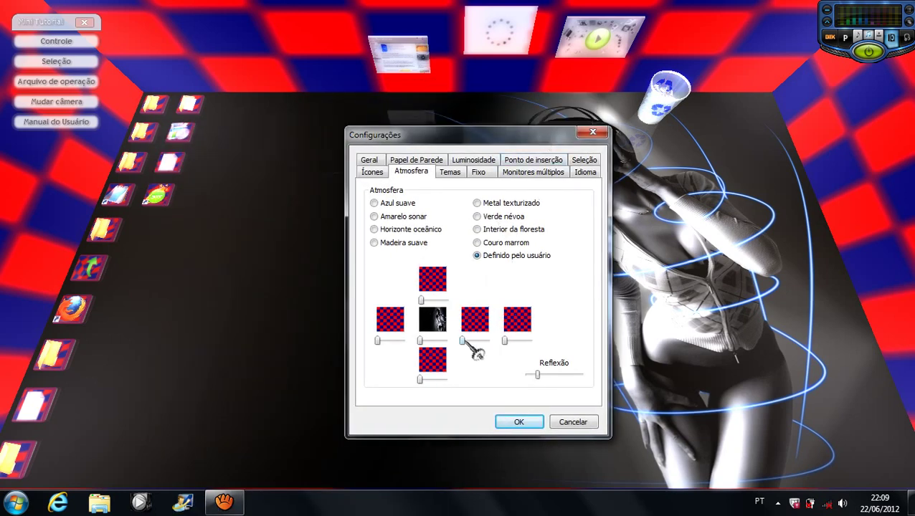
{"action": "left_click_drag", "start_coordinate": [422, 341], "coordinate": [419, 342]}
{"action": "left_click_drag", "start_coordinate": [421, 341], "coordinate": [425, 340]}
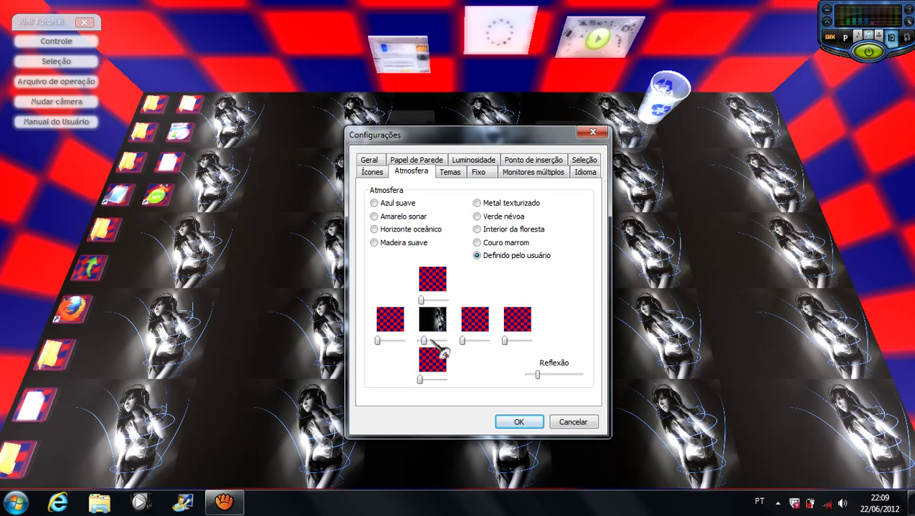
{"action": "left_click_drag", "start_coordinate": [426, 343], "coordinate": [423, 343]}
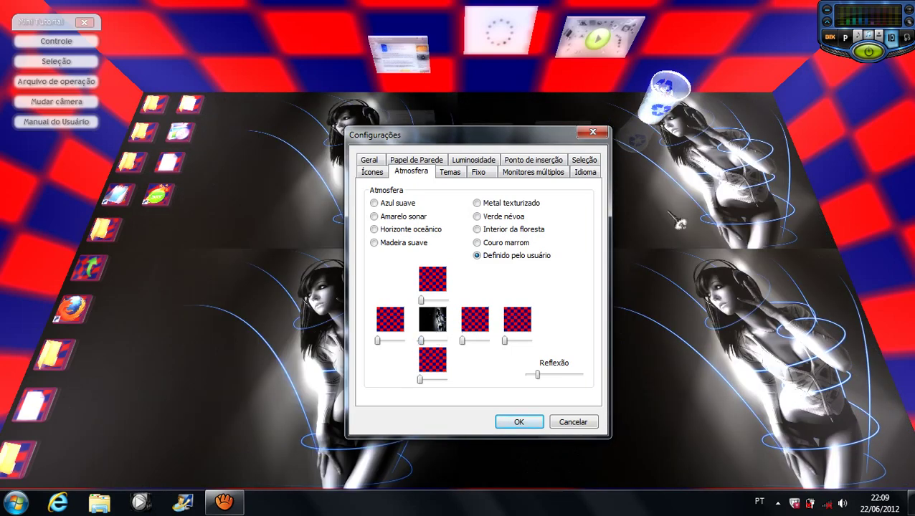
{"action": "left_click_drag", "start_coordinate": [423, 344], "coordinate": [421, 343]}
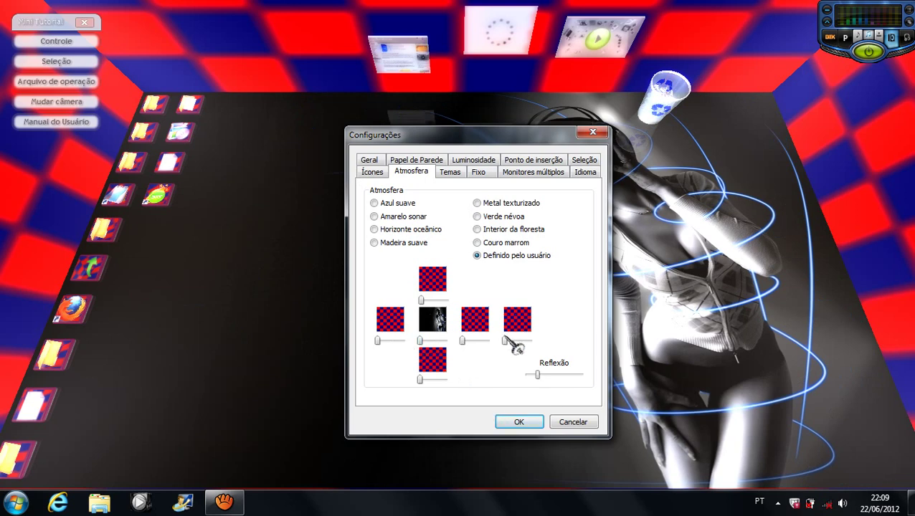
{"action": "left_click", "coordinate": [442, 368]}
Step: Apply picture 1 to the bottom surface, picture 4 to the top, and picture 5 to the left wall
{"action": "left_click", "coordinate": [502, 247]}
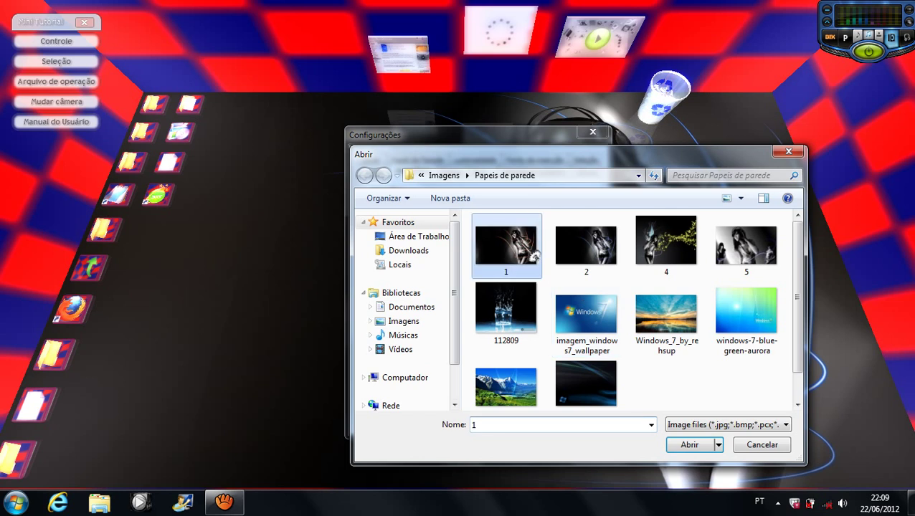
{"action": "double_click", "coordinate": [518, 263]}
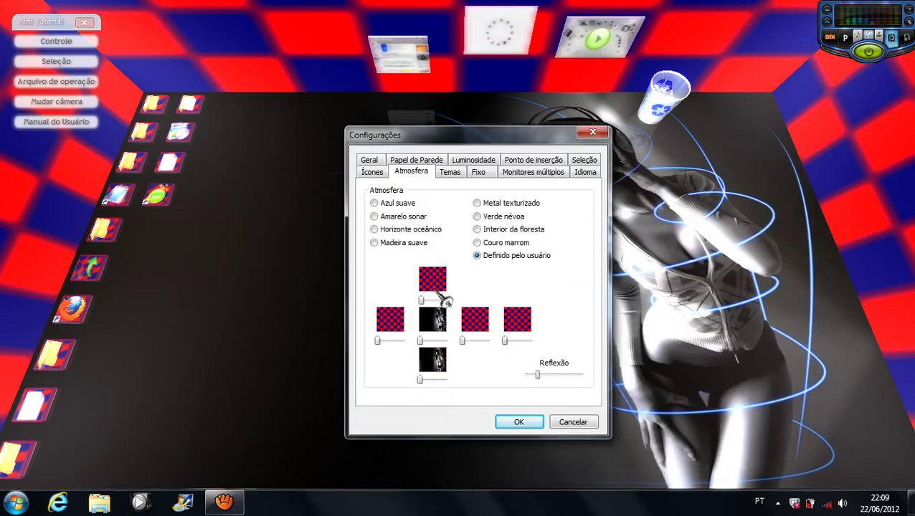
{"action": "left_click", "coordinate": [433, 287]}
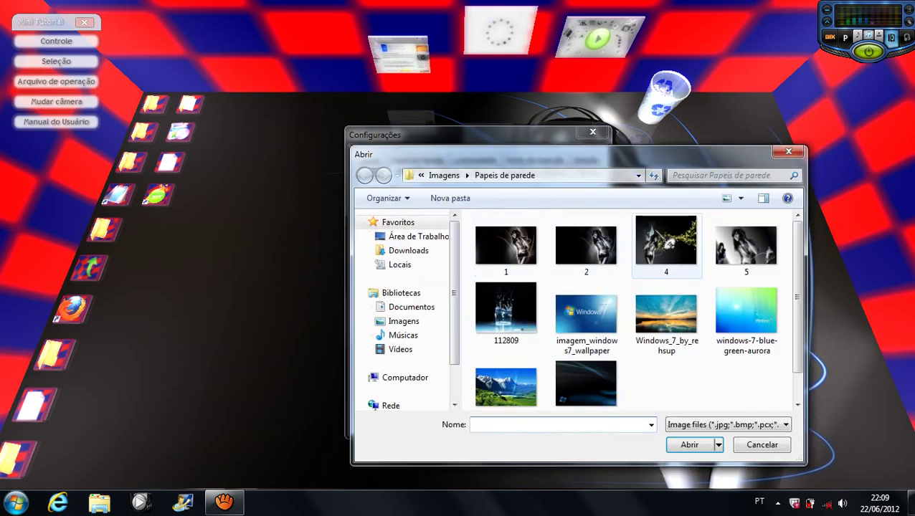
{"action": "double_click", "coordinate": [664, 243]}
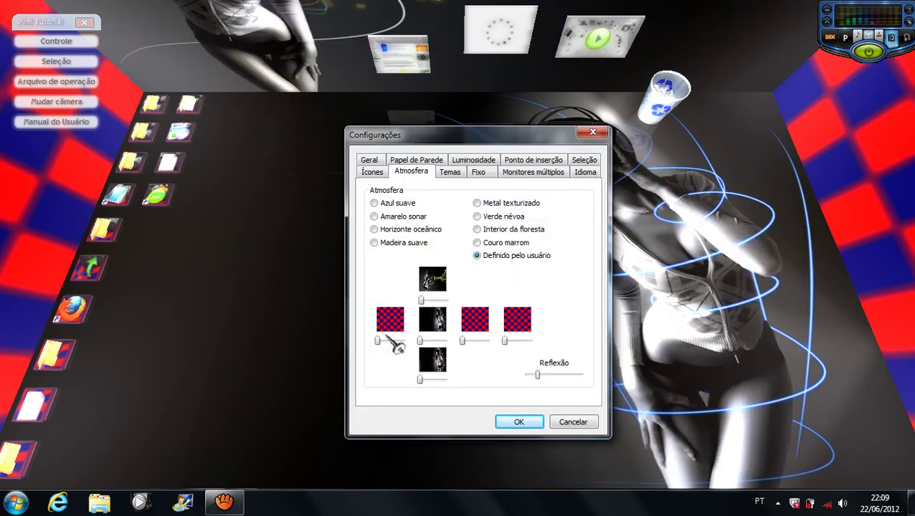
{"action": "left_click", "coordinate": [389, 324]}
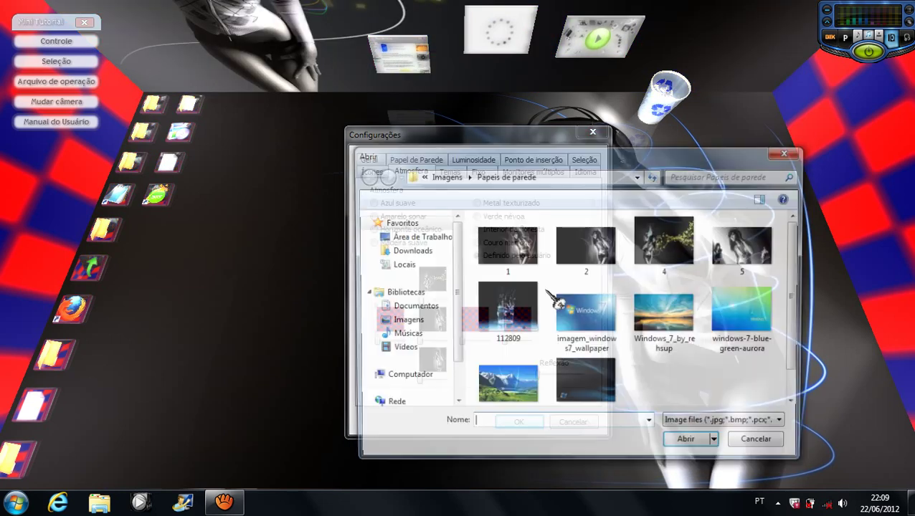
{"action": "left_click", "coordinate": [768, 274]}
{"action": "double_click", "coordinate": [767, 271]}
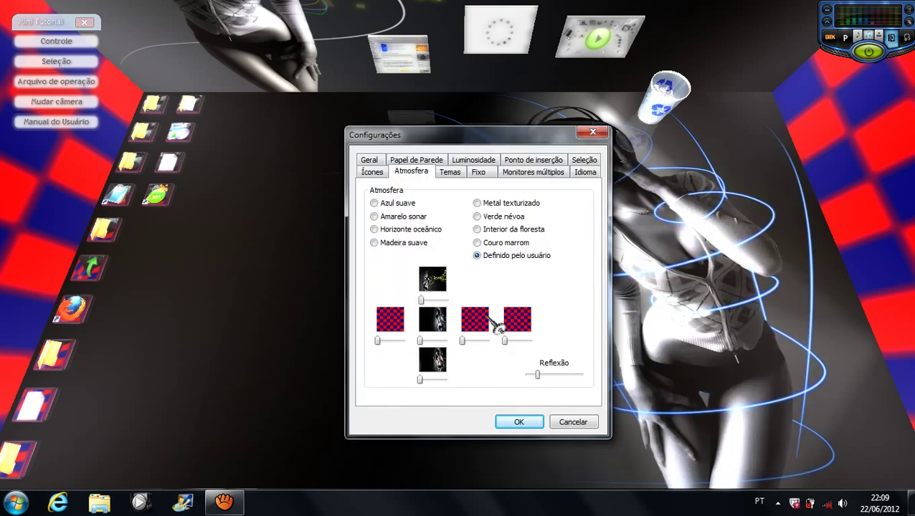
Step: Put the Windows_7_by_rehsup sunset on another wall and a dark image in the checkerboard slot
{"action": "left_click", "coordinate": [480, 321]}
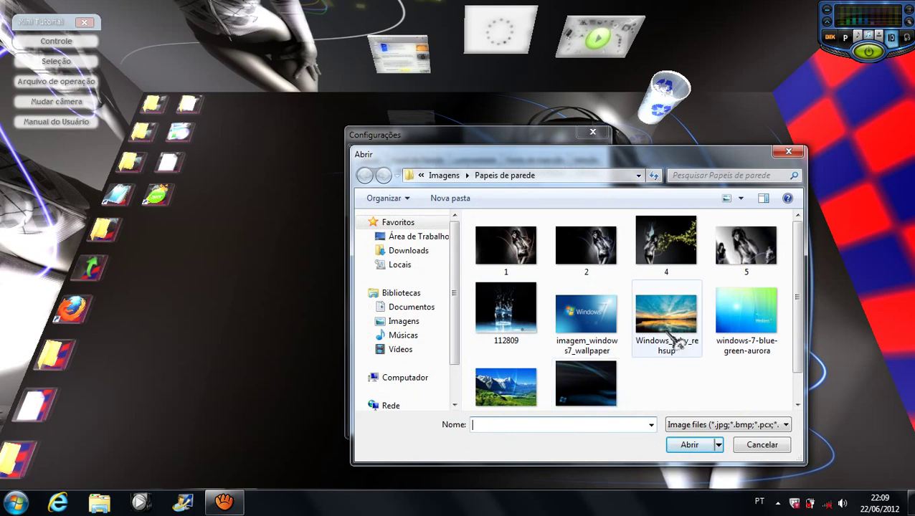
{"action": "left_click", "coordinate": [667, 327]}
{"action": "double_click", "coordinate": [678, 337]}
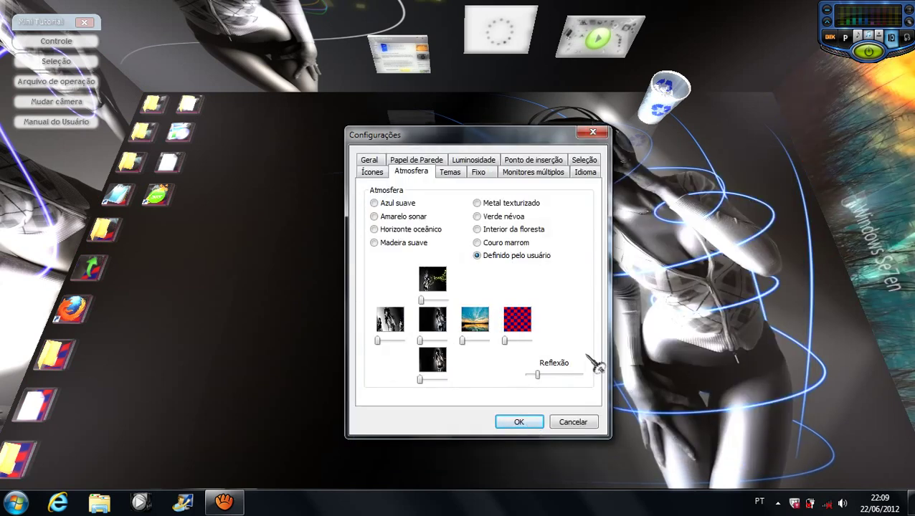
{"action": "left_click", "coordinate": [517, 320]}
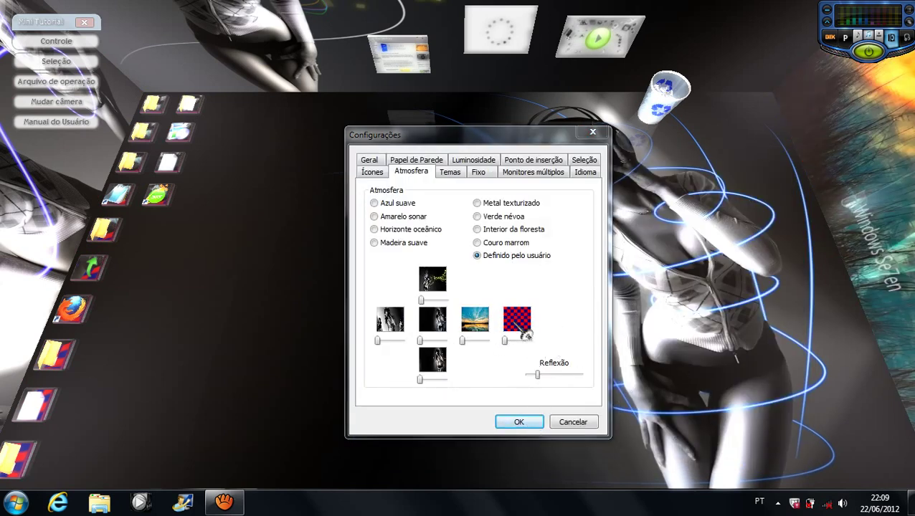
{"action": "left_click", "coordinate": [505, 329]}
{"action": "double_click", "coordinate": [510, 337]}
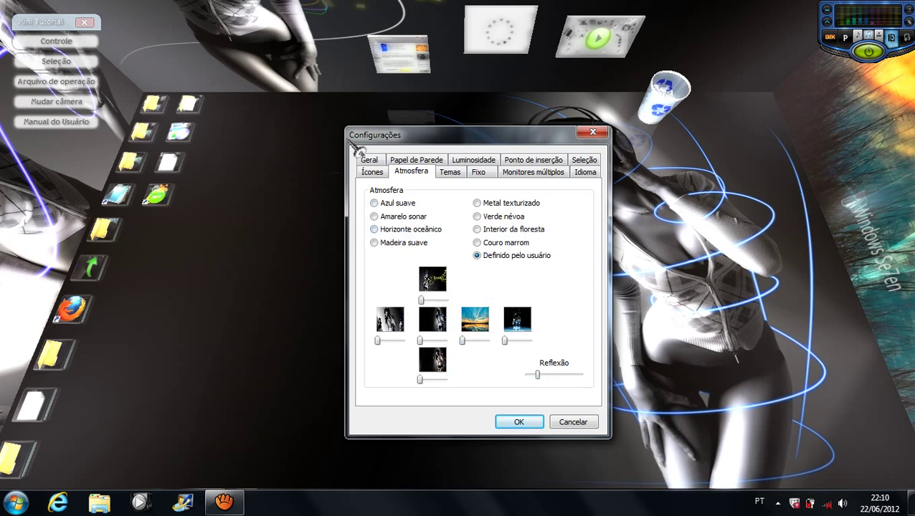
Step: Create a theme named teste on the Temas tab and save the current design into it
{"action": "left_click", "coordinate": [449, 173]}
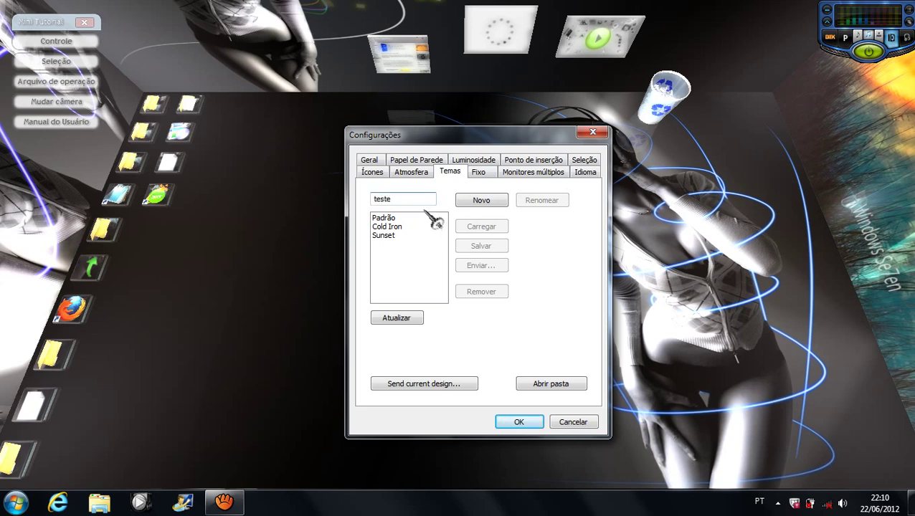
{"action": "left_click", "coordinate": [479, 203]}
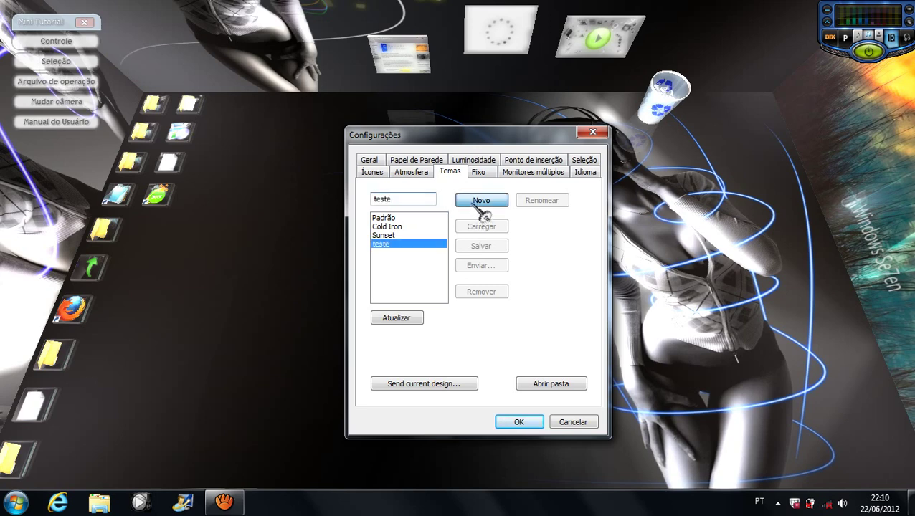
{"action": "left_click", "coordinate": [481, 245]}
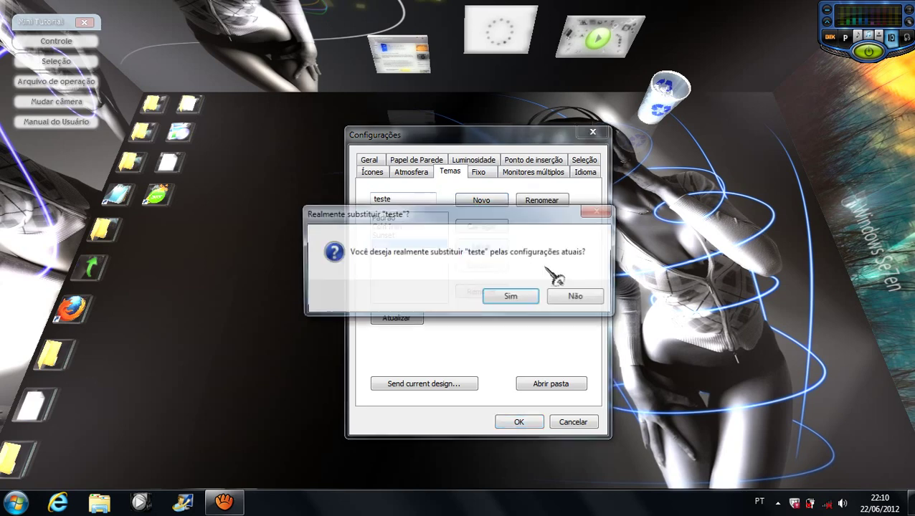
{"action": "left_click", "coordinate": [508, 298]}
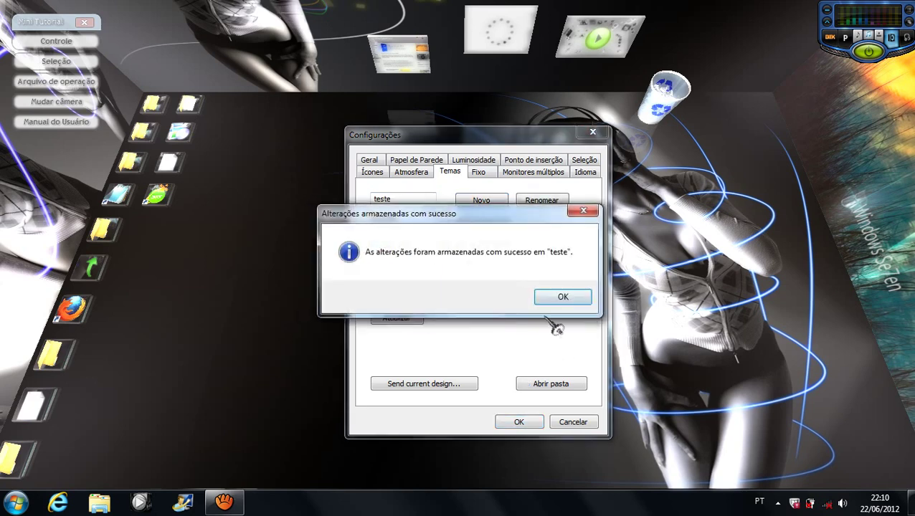
{"action": "left_click", "coordinate": [560, 302]}
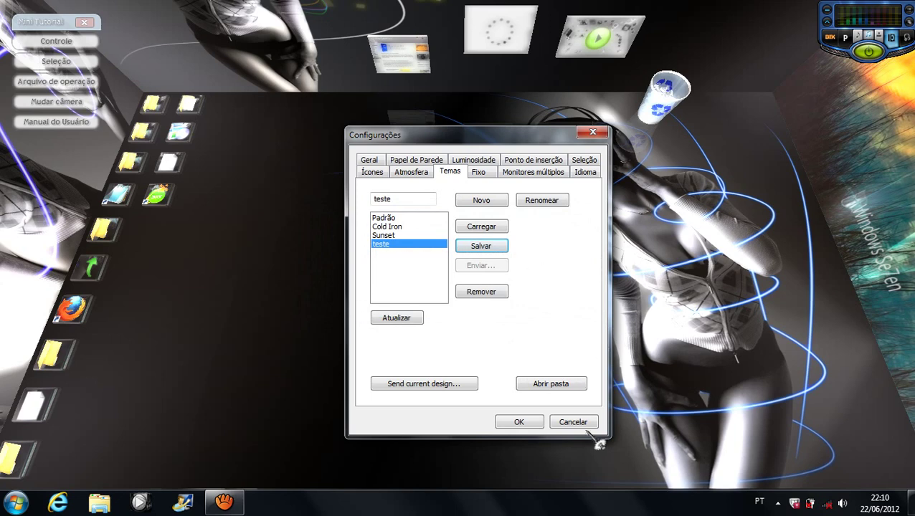
Step: Load the Padrão theme, then load teste back into the room
{"action": "left_click", "coordinate": [393, 217]}
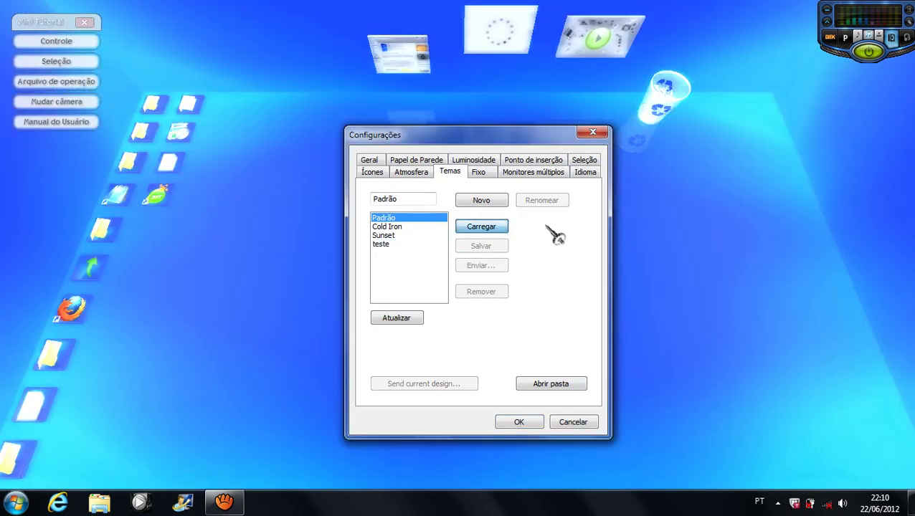
{"action": "left_click", "coordinate": [394, 245]}
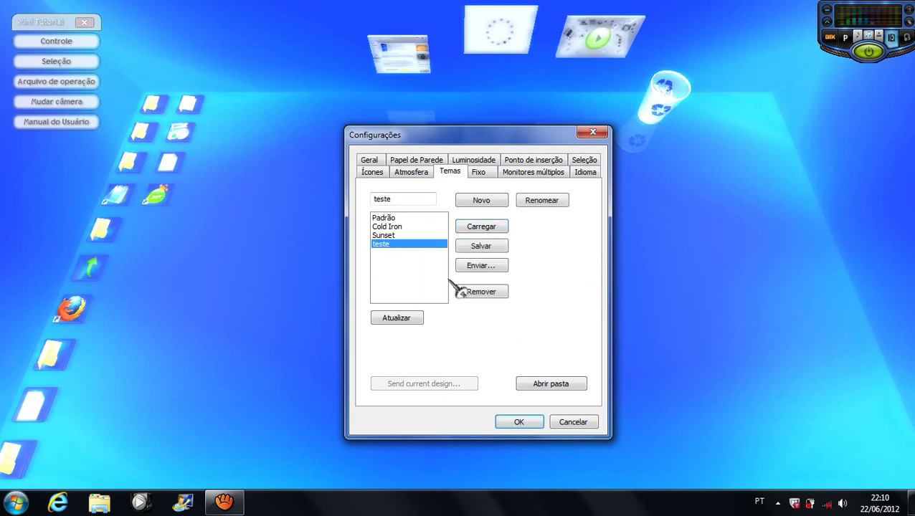
{"action": "left_click", "coordinate": [473, 230]}
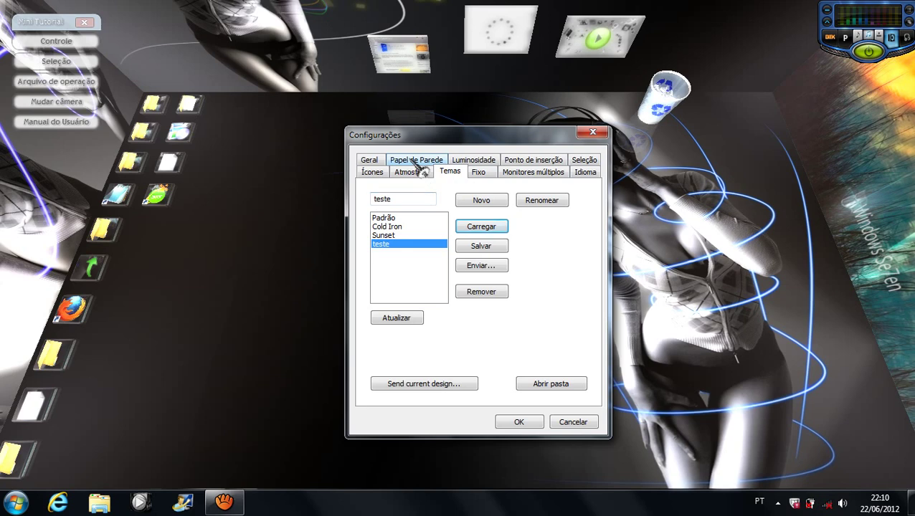
Step: Look over the lighting, multiple monitor and icon tabs, then close Configurações
{"action": "left_click", "coordinate": [465, 162]}
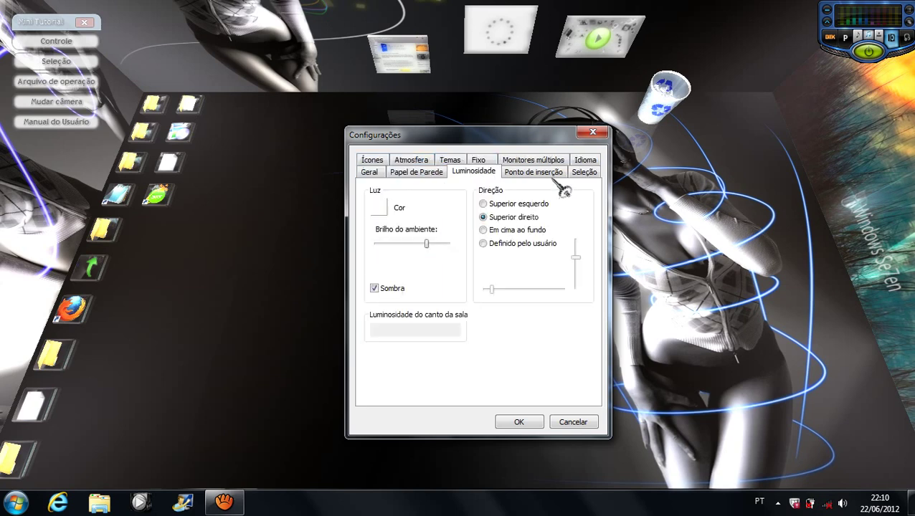
{"action": "left_click", "coordinate": [547, 164]}
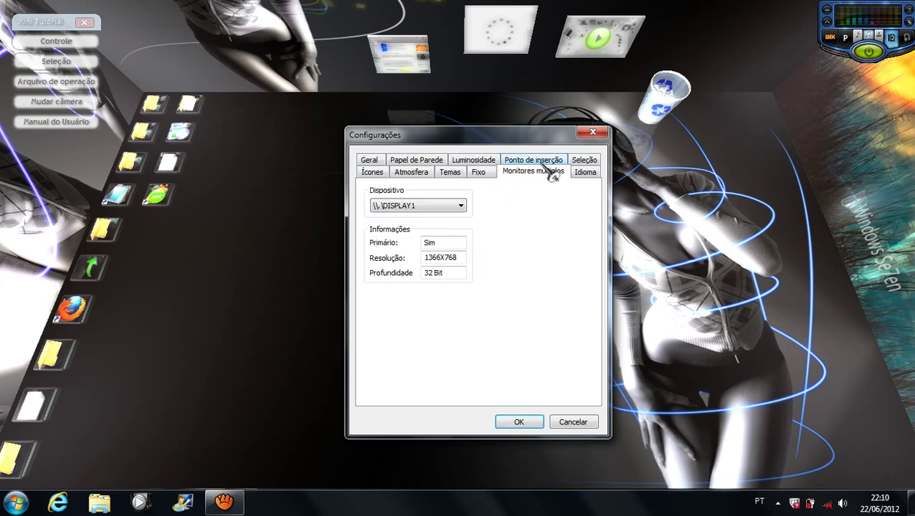
{"action": "left_click", "coordinate": [380, 173]}
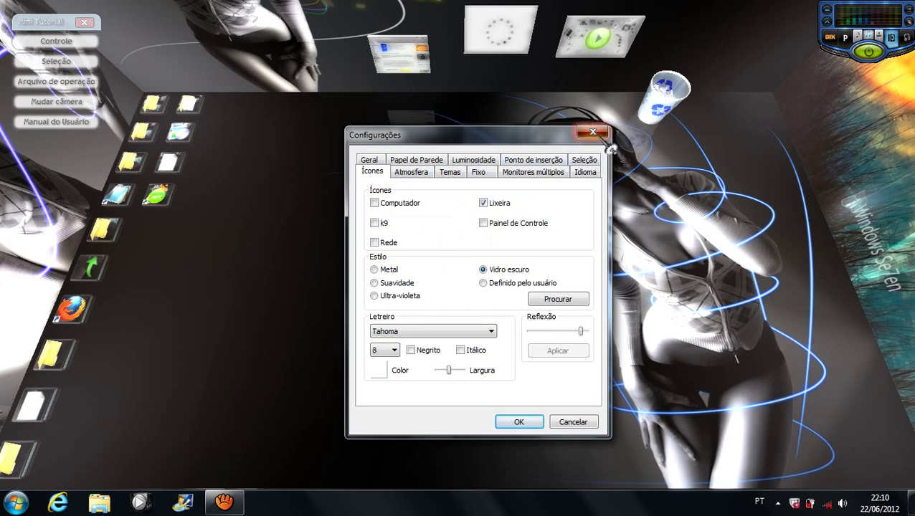
{"action": "left_click", "coordinate": [572, 421]}
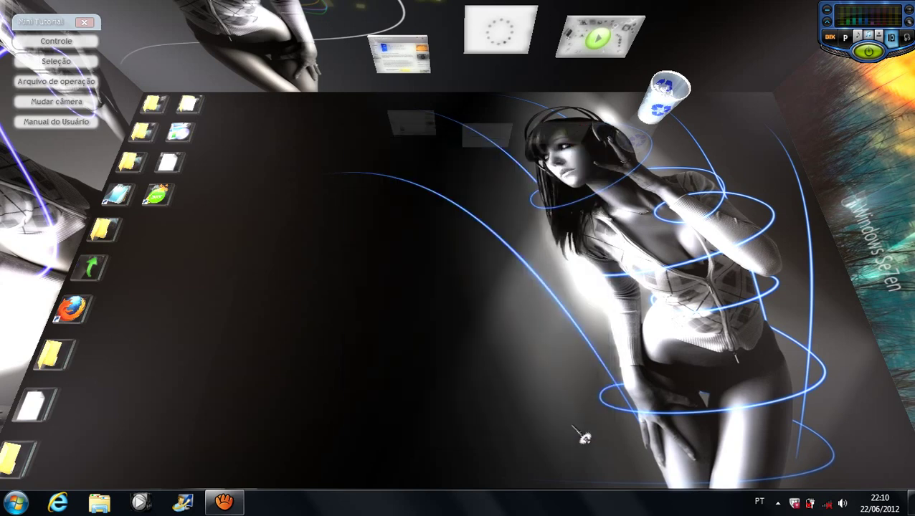
Step: Open and dismiss the desktop context menu several times at different spots
{"action": "right_click", "coordinate": [326, 242]}
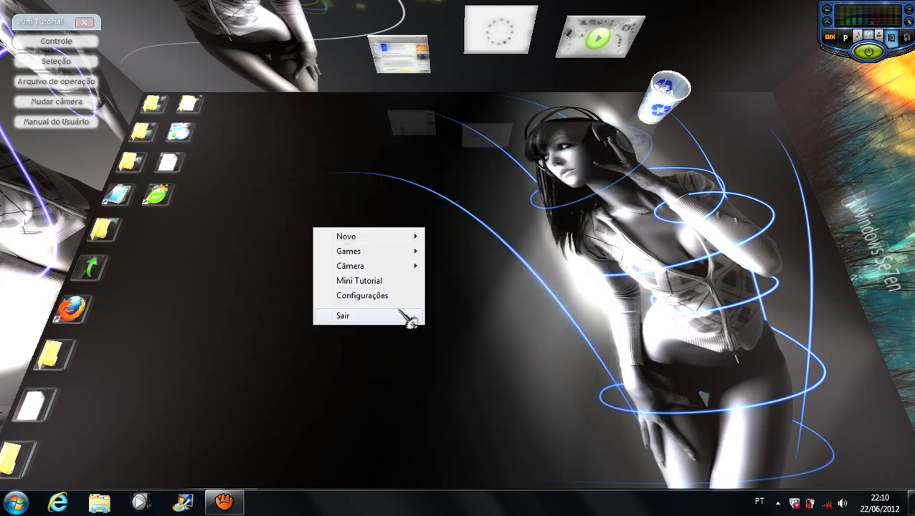
{"action": "mouse_move", "coordinate": [419, 271]}
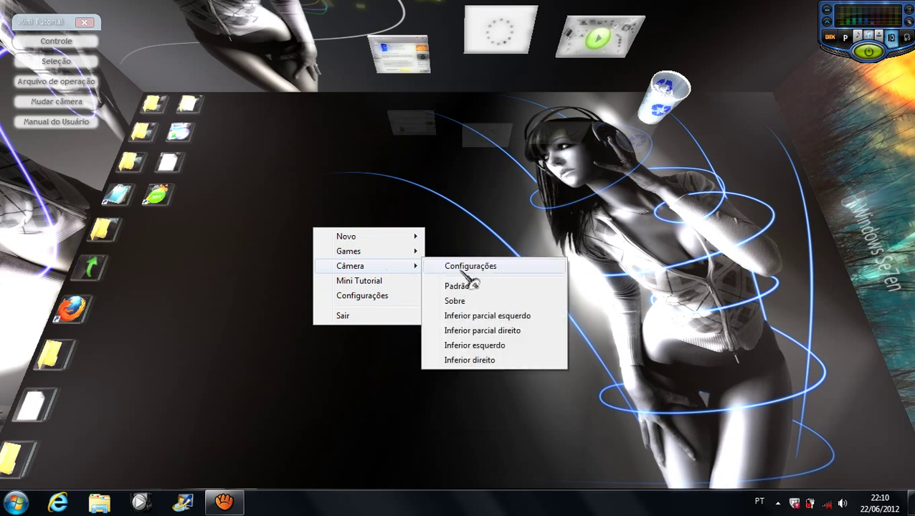
{"action": "left_click", "coordinate": [316, 215]}
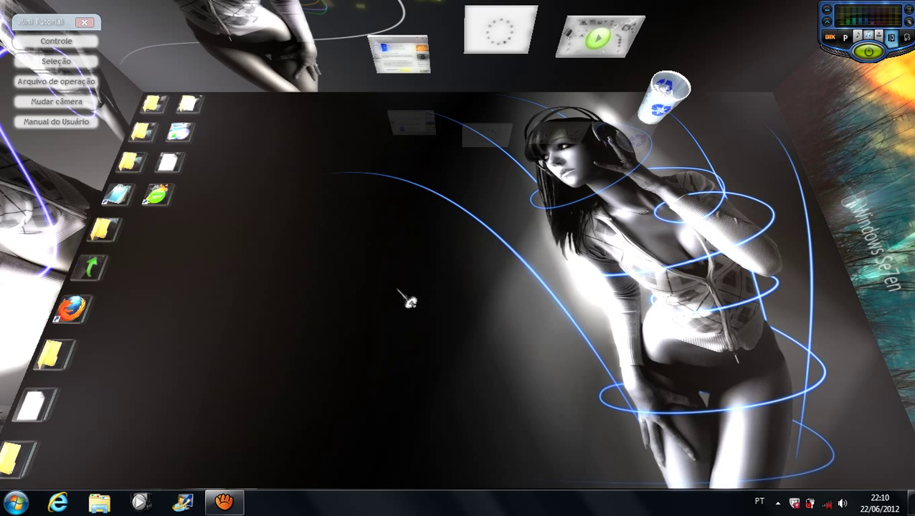
{"action": "right_click", "coordinate": [407, 298]}
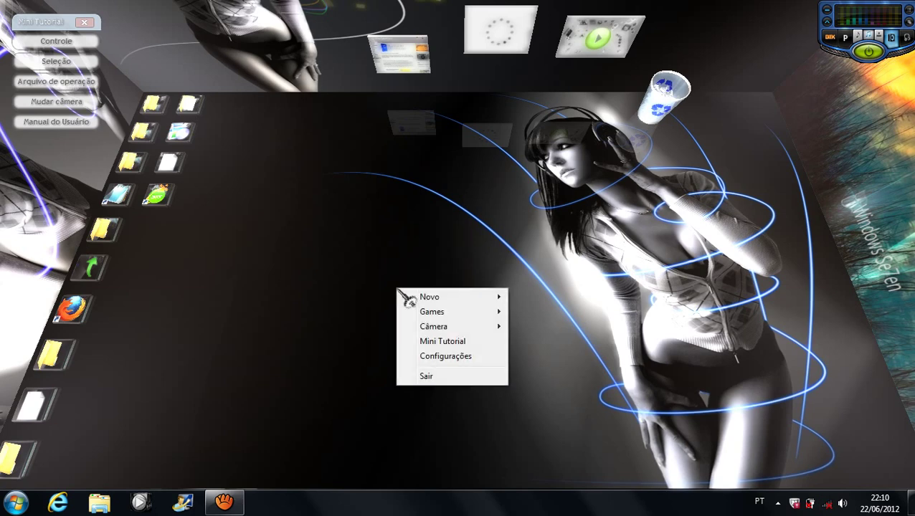
{"action": "left_click", "coordinate": [327, 288]}
{"action": "right_click", "coordinate": [326, 286]}
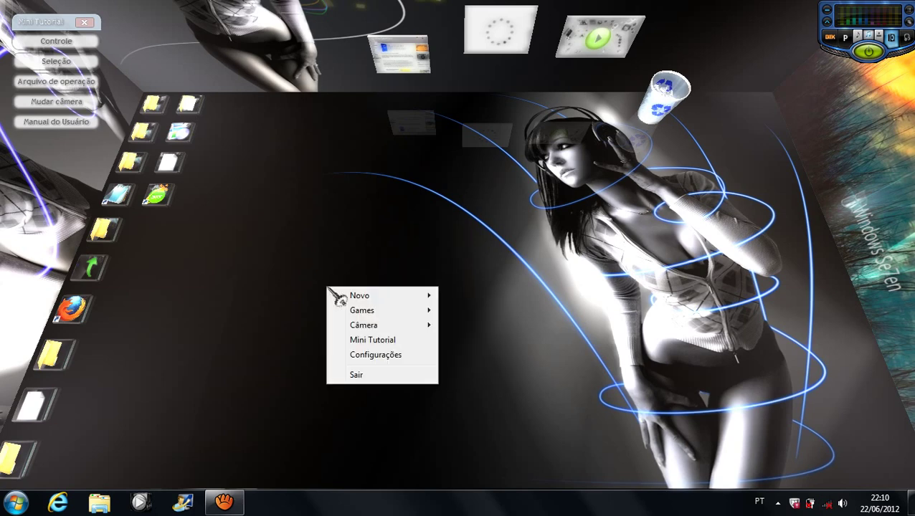
{"action": "left_click", "coordinate": [347, 259]}
{"action": "right_click", "coordinate": [347, 258]}
{"action": "left_click", "coordinate": [291, 291]}
{"action": "right_click", "coordinate": [292, 290]}
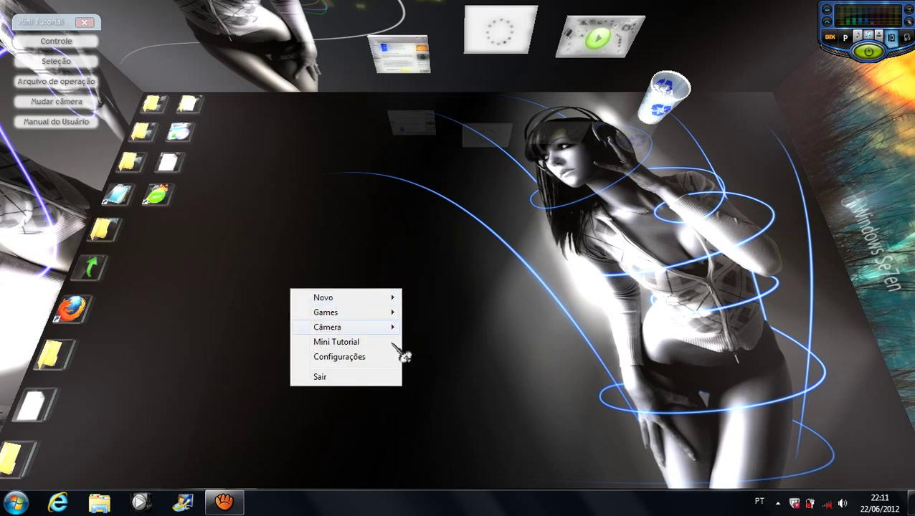
Step: Open Configurações from the context menu, close it, and bring the desktop options back up
{"action": "left_click", "coordinate": [362, 357]}
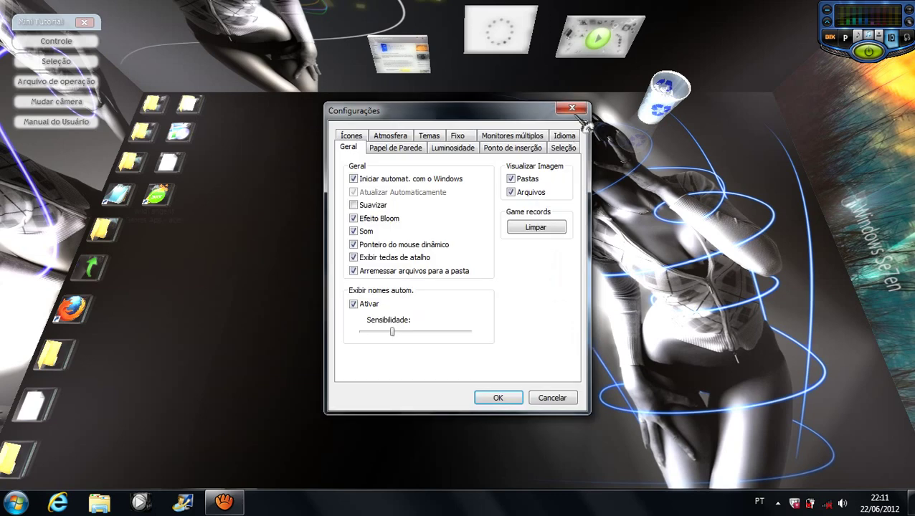
{"action": "left_click", "coordinate": [572, 109]}
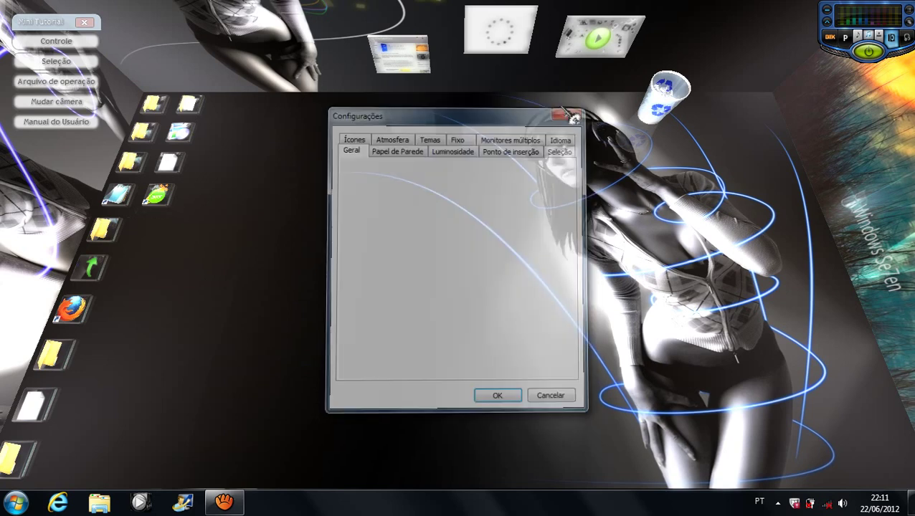
{"action": "right_click", "coordinate": [267, 250]}
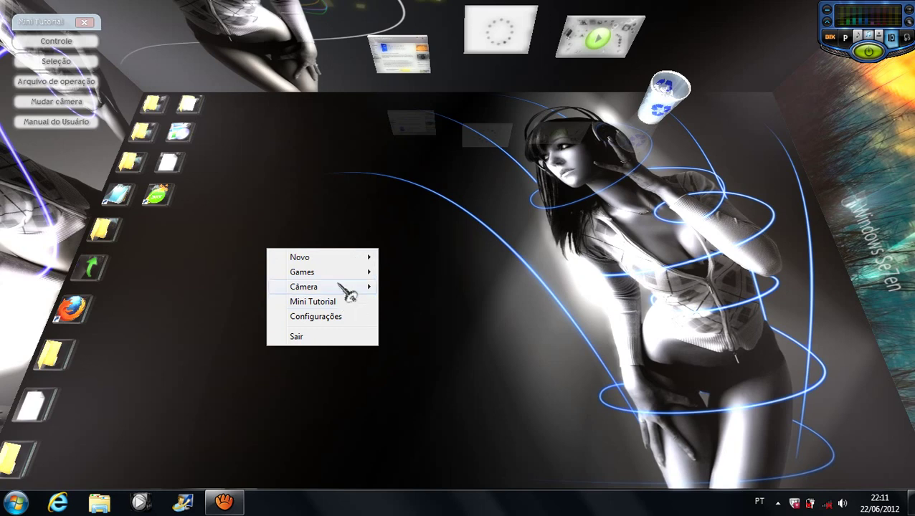
Step: Open the room's Câmera controls and swing the view across the back wall, sky picture and side wall
{"action": "mouse_move", "coordinate": [346, 288]}
{"action": "left_click", "coordinate": [462, 287]}
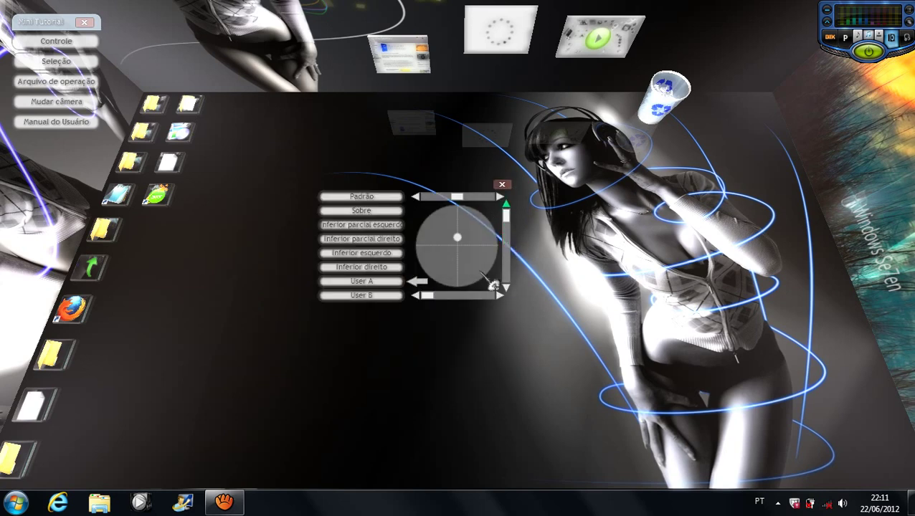
{"action": "left_click_drag", "start_coordinate": [457, 237], "coordinate": [475, 229]}
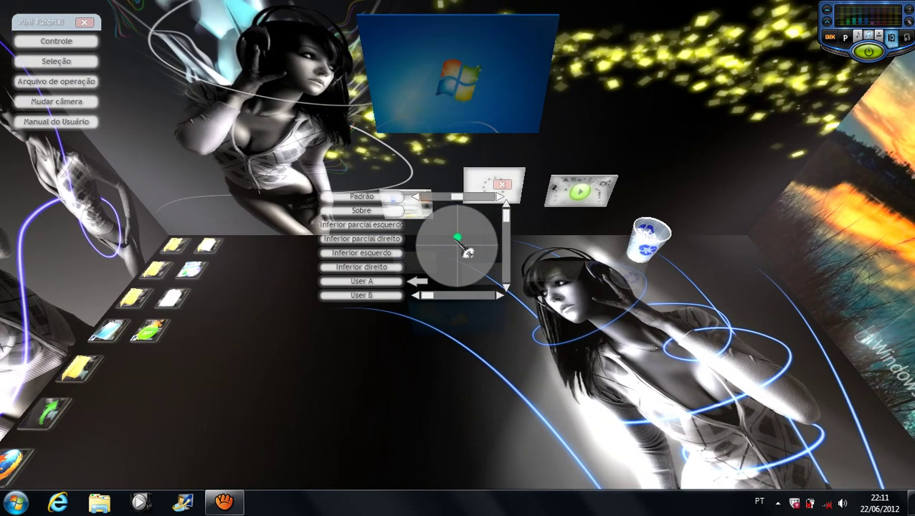
{"action": "left_click_drag", "start_coordinate": [471, 273], "coordinate": [481, 305]}
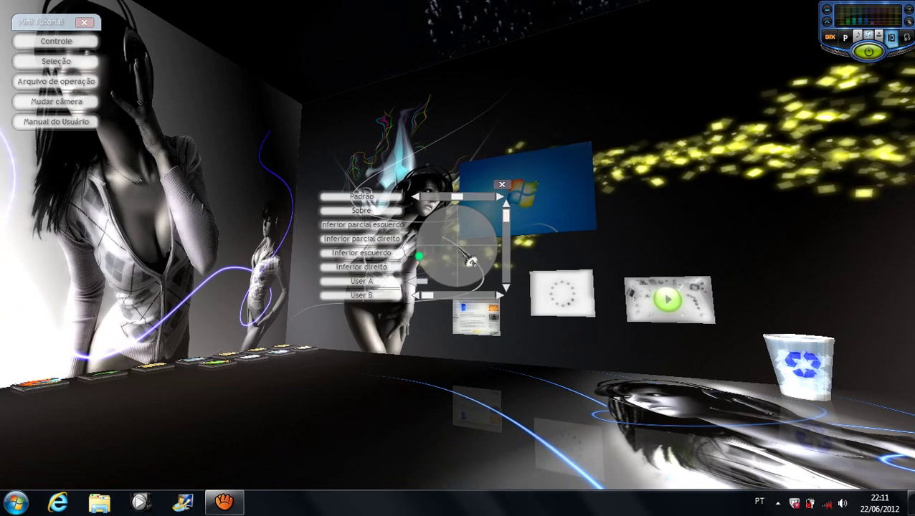
{"action": "left_click_drag", "start_coordinate": [470, 261], "coordinate": [479, 203]}
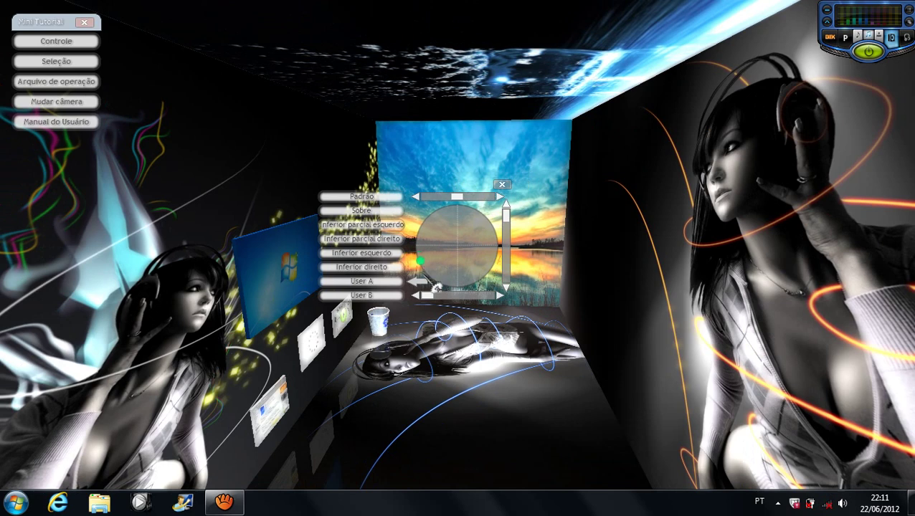
{"action": "left_click_drag", "start_coordinate": [454, 292], "coordinate": [475, 291]}
{"action": "mouse_move", "coordinate": [469, 261]}
{"action": "left_mouse_down"}
{"action": "mouse_move", "coordinate": [516, 226]}
{"action": "mouse_move", "coordinate": [518, 255]}
{"action": "left_mouse_up"}
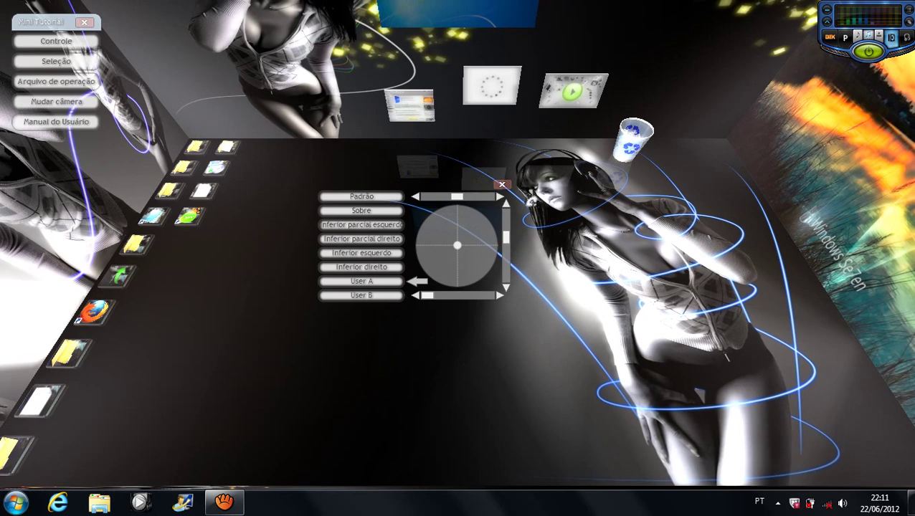
Step: Close the camera controls and clear the stray floor menus
{"action": "left_click", "coordinate": [502, 184]}
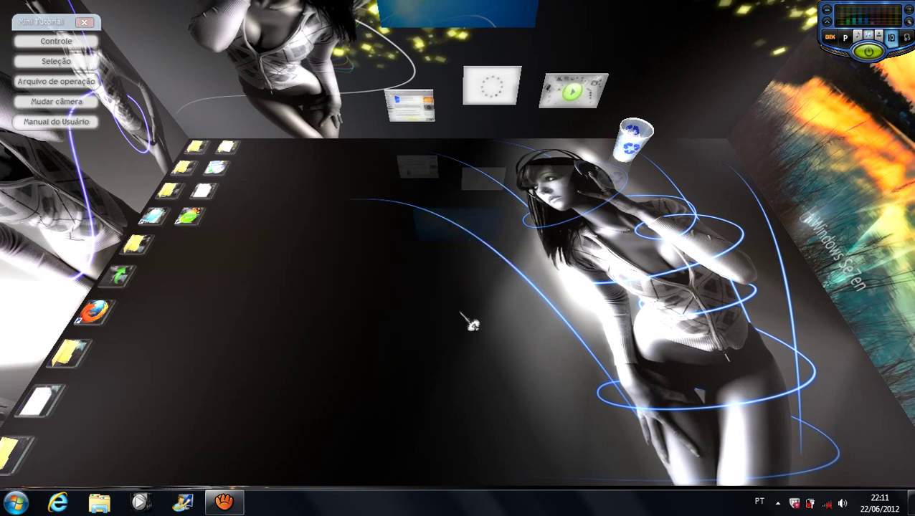
{"action": "right_click", "coordinate": [373, 217]}
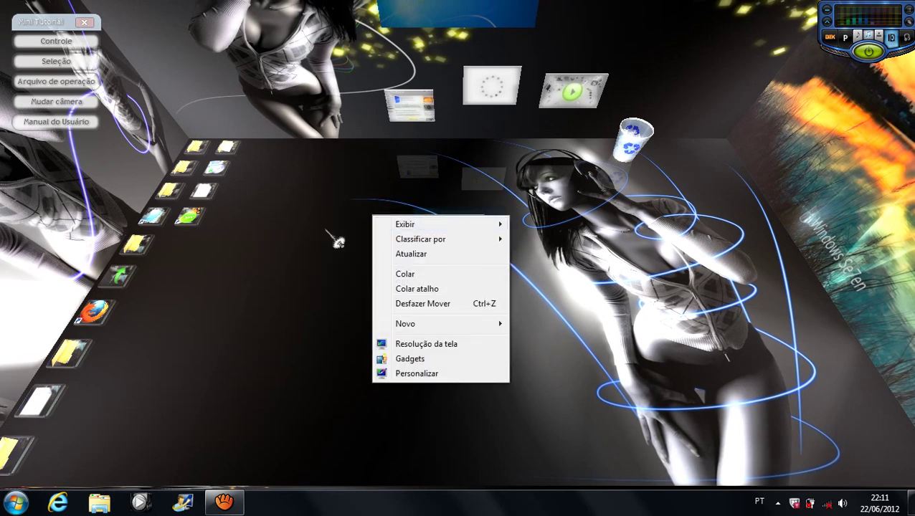
{"action": "left_click", "coordinate": [277, 213]}
{"action": "right_click", "coordinate": [270, 206]}
{"action": "left_click", "coordinate": [535, 266]}
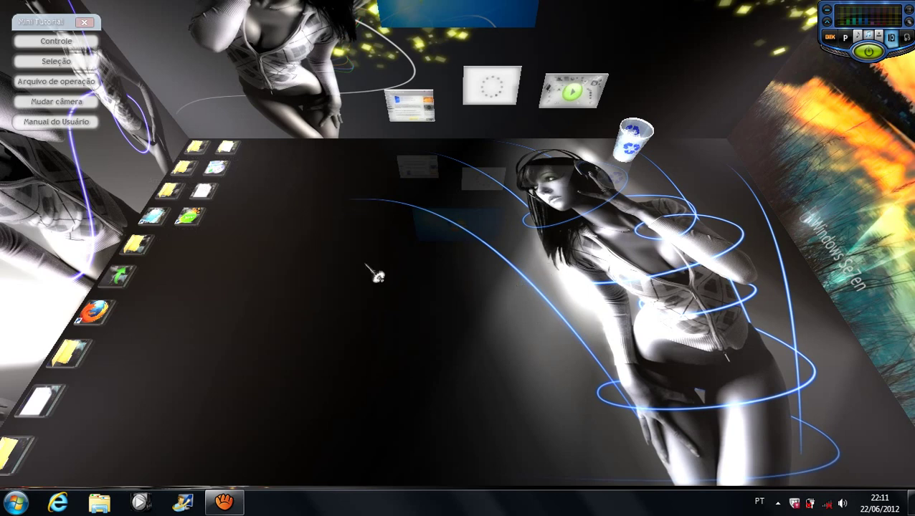
Step: Add a Soccer Ball decoration from Novo > Decoration
{"action": "right_click", "coordinate": [382, 290]}
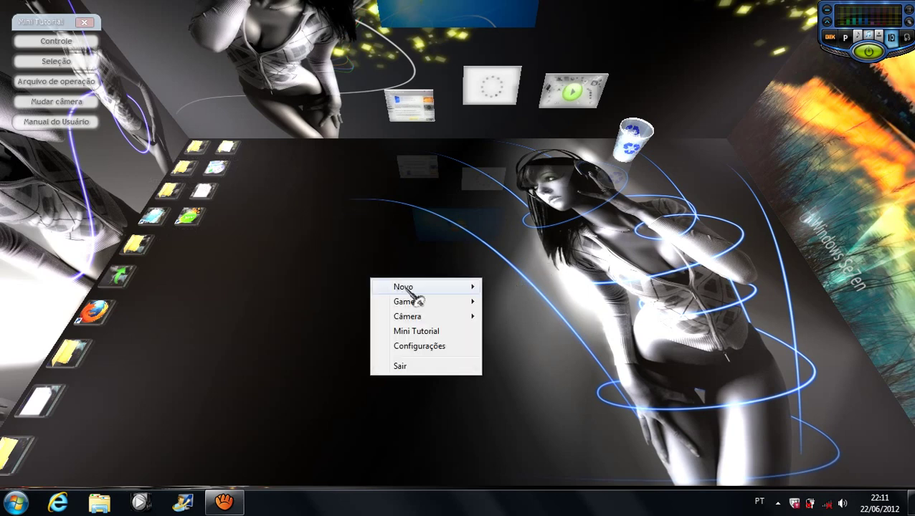
{"action": "mouse_move", "coordinate": [441, 304]}
{"action": "mouse_move", "coordinate": [456, 288]}
{"action": "mouse_move", "coordinate": [517, 304]}
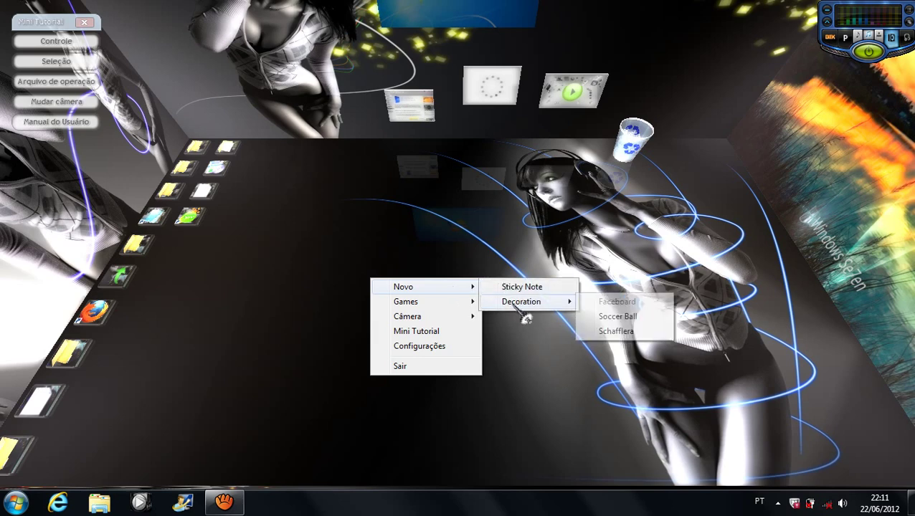
{"action": "left_click", "coordinate": [615, 317]}
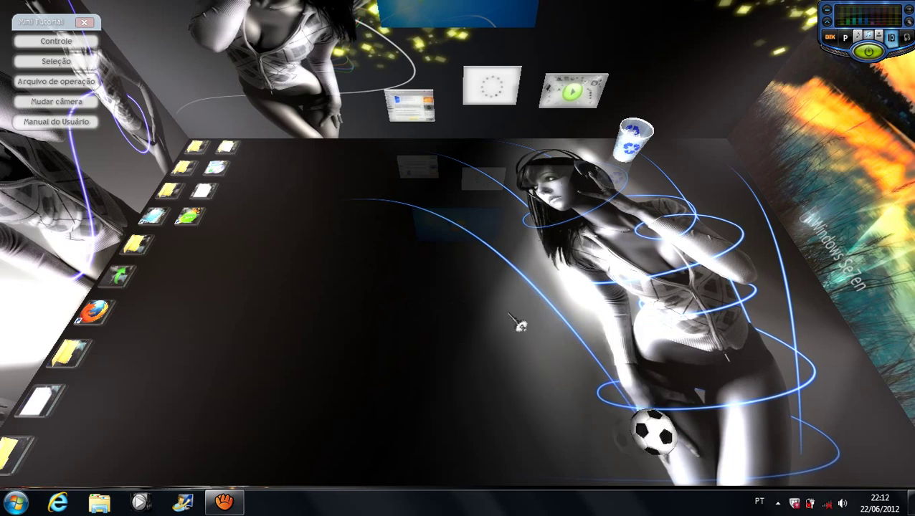
Step: Add a Schafflera plant decoration to the room floor
{"action": "right_click", "coordinate": [463, 279]}
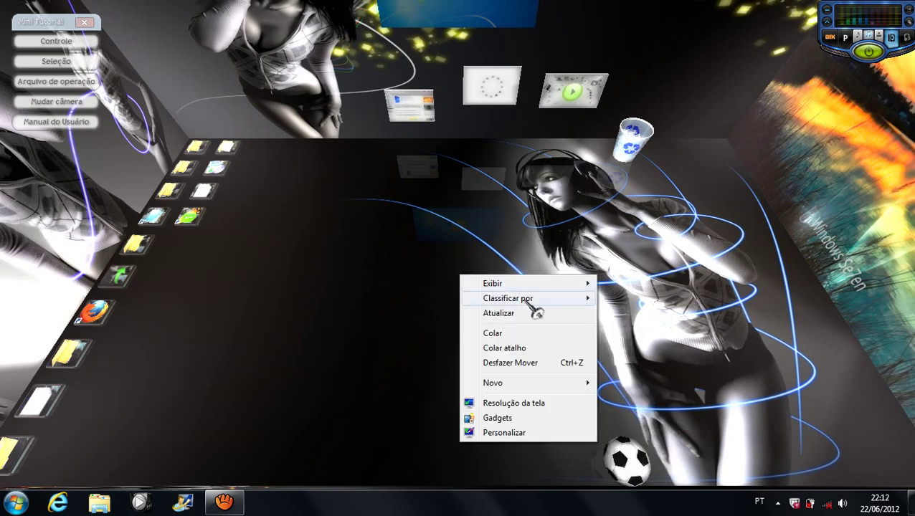
{"action": "right_click", "coordinate": [348, 312]}
{"action": "mouse_move", "coordinate": [441, 321]}
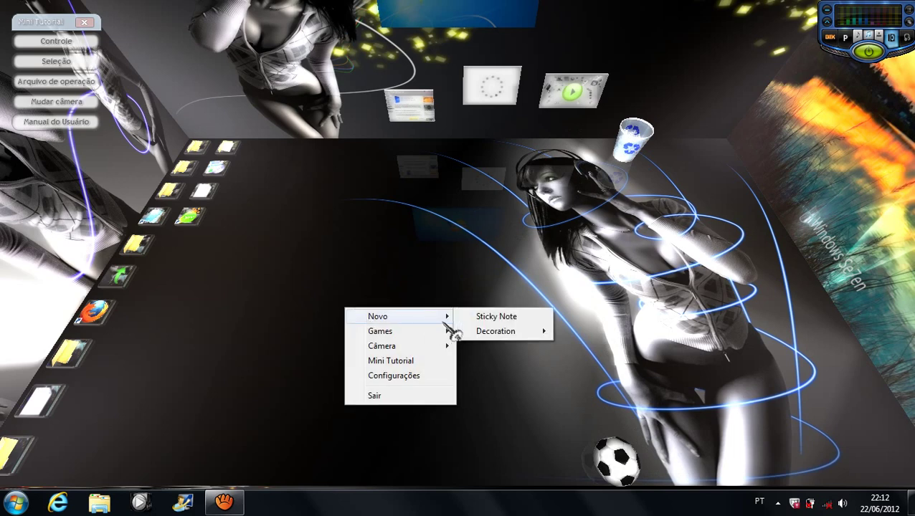
{"action": "mouse_move", "coordinate": [501, 333]}
{"action": "left_click", "coordinate": [590, 361]}
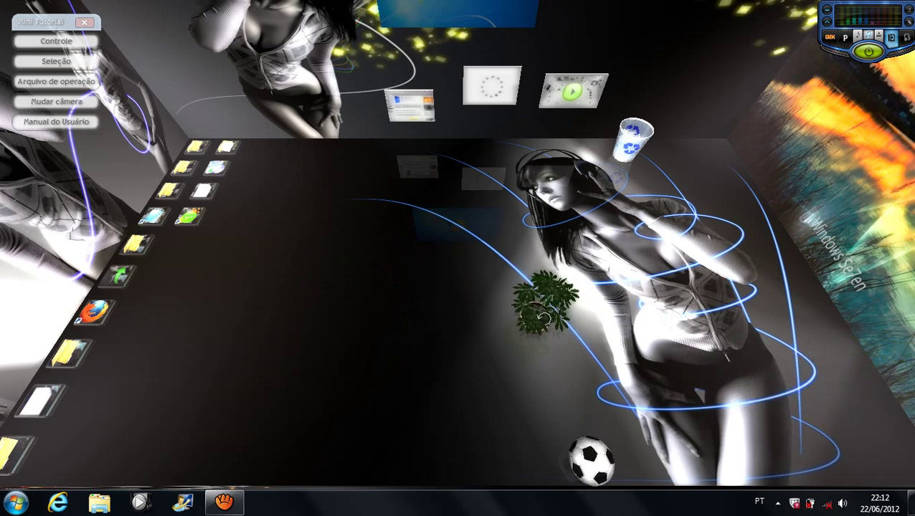
Step: Give the plant a Cane square pot and carry it to the right wall
{"action": "right_click", "coordinate": [539, 319]}
{"action": "mouse_move", "coordinate": [604, 329]}
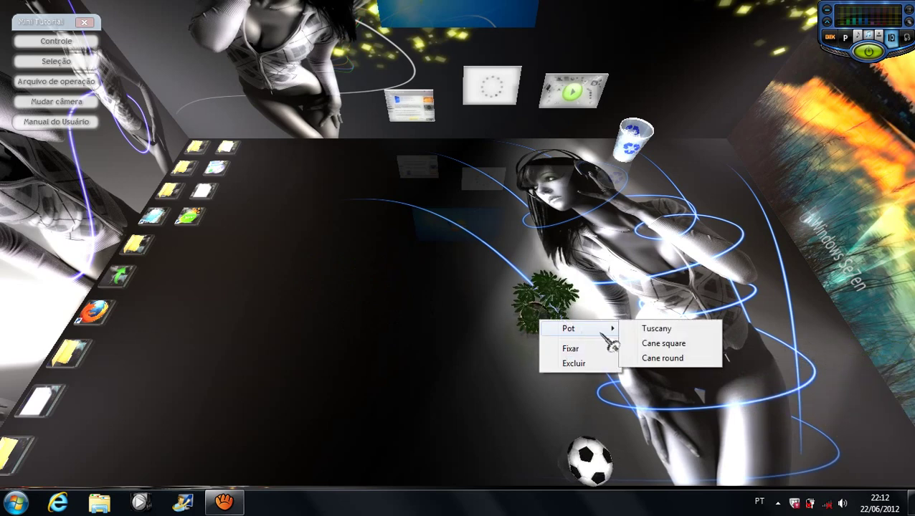
{"action": "left_click", "coordinate": [688, 343]}
{"action": "left_click_drag", "start_coordinate": [678, 310], "coordinate": [778, 317]}
{"action": "mouse_move", "coordinate": [765, 331]}
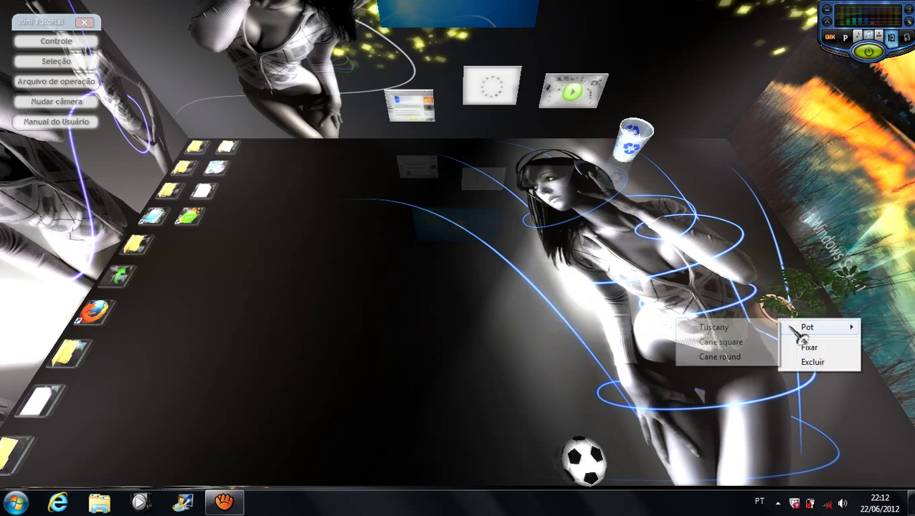
{"action": "left_click", "coordinate": [750, 345]}
Step: Switch the plant to a Tuscany pot, settle it by the right wall, and roll the ball beside it
{"action": "right_click", "coordinate": [774, 332]}
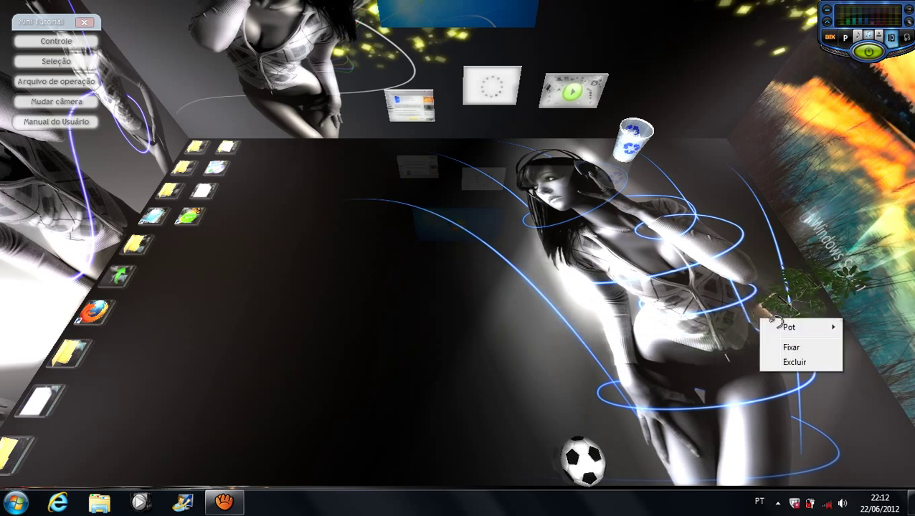
{"action": "left_click", "coordinate": [735, 353]}
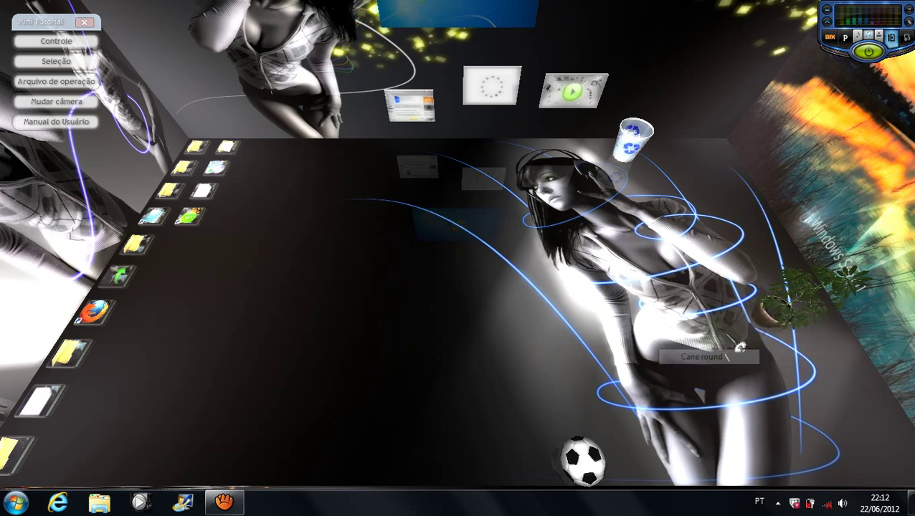
{"action": "right_click", "coordinate": [773, 308]}
{"action": "mouse_move", "coordinate": [772, 320]}
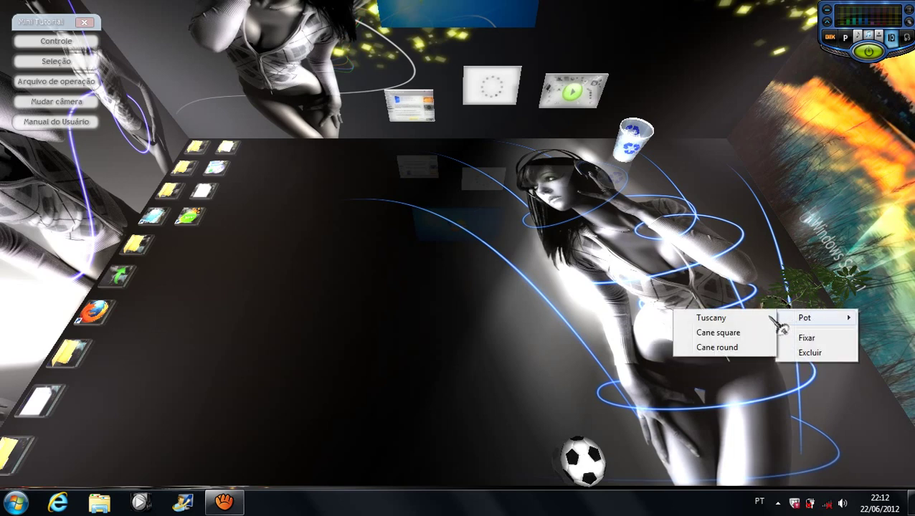
{"action": "left_click", "coordinate": [689, 317]}
{"action": "left_click_drag", "start_coordinate": [807, 351], "coordinate": [797, 337]}
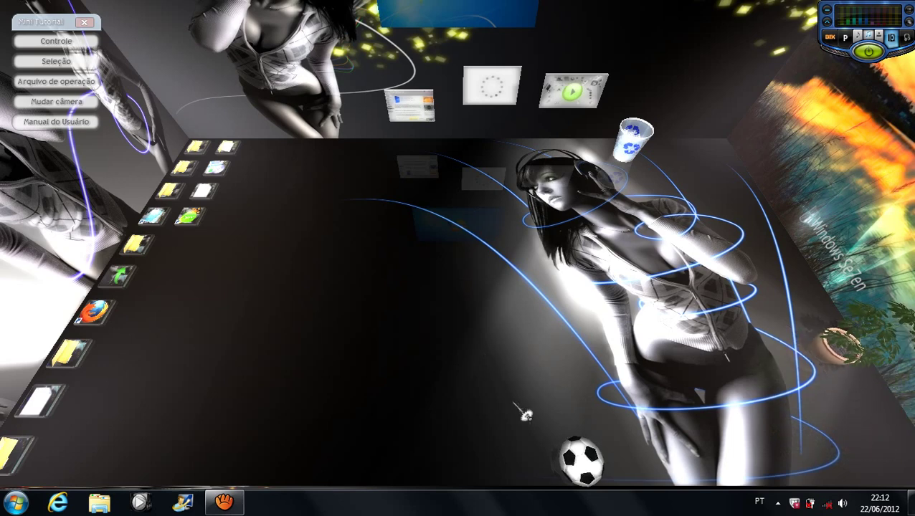
{"action": "left_click_drag", "start_coordinate": [605, 470], "coordinate": [634, 459]}
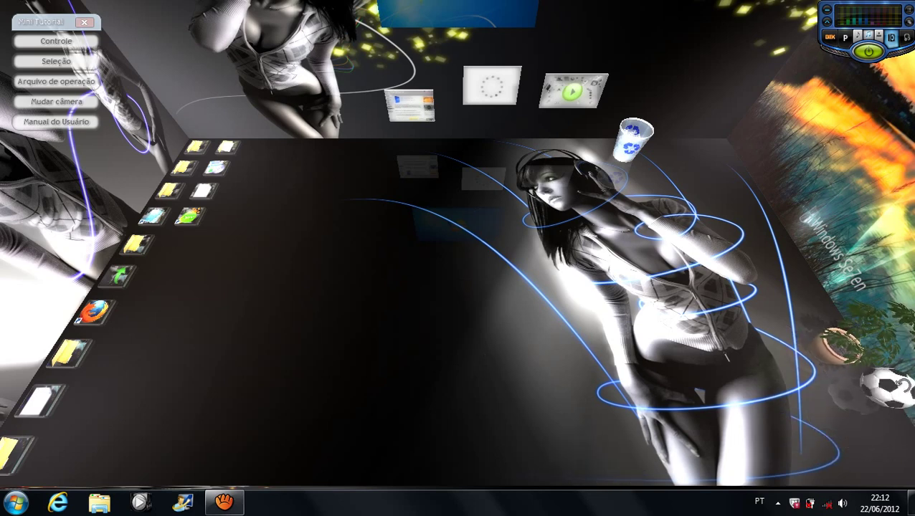
Step: Add a tic-tac-toe game to the room and bring its board up close
{"action": "right_click", "coordinate": [328, 281]}
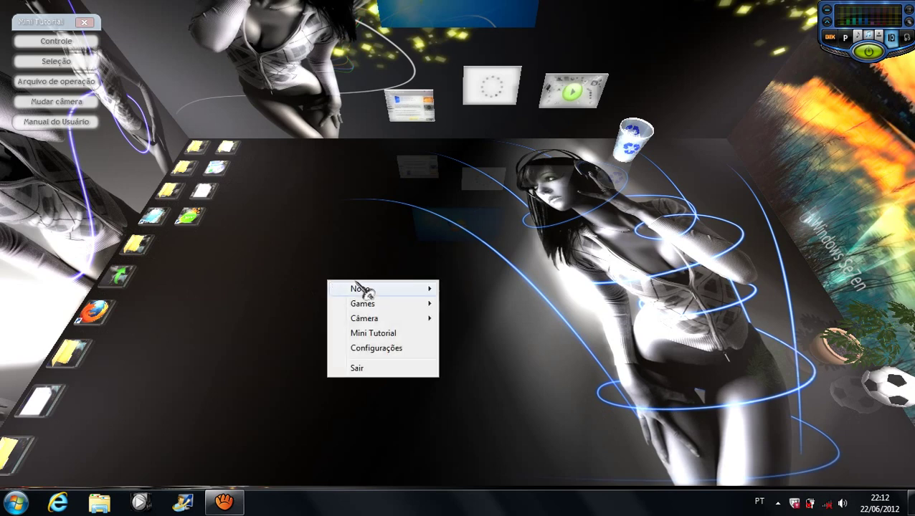
{"action": "mouse_move", "coordinate": [428, 306]}
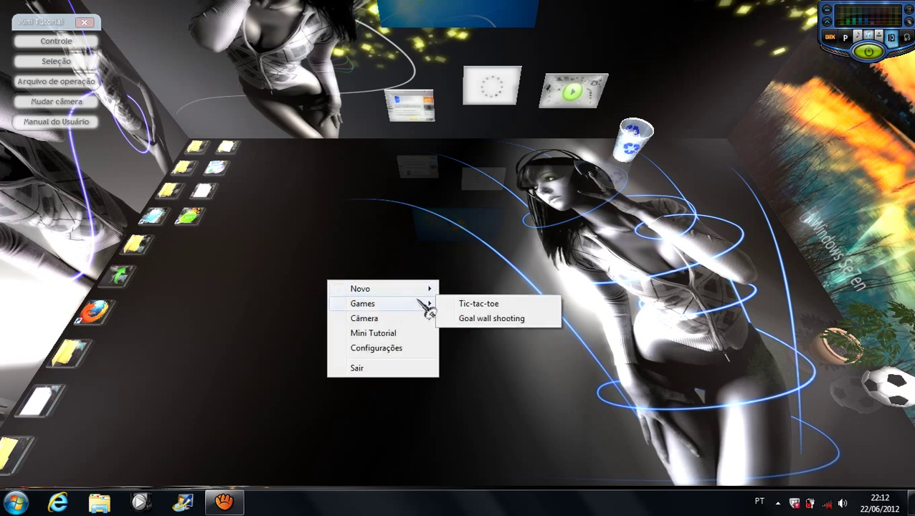
{"action": "left_click", "coordinate": [509, 321]}
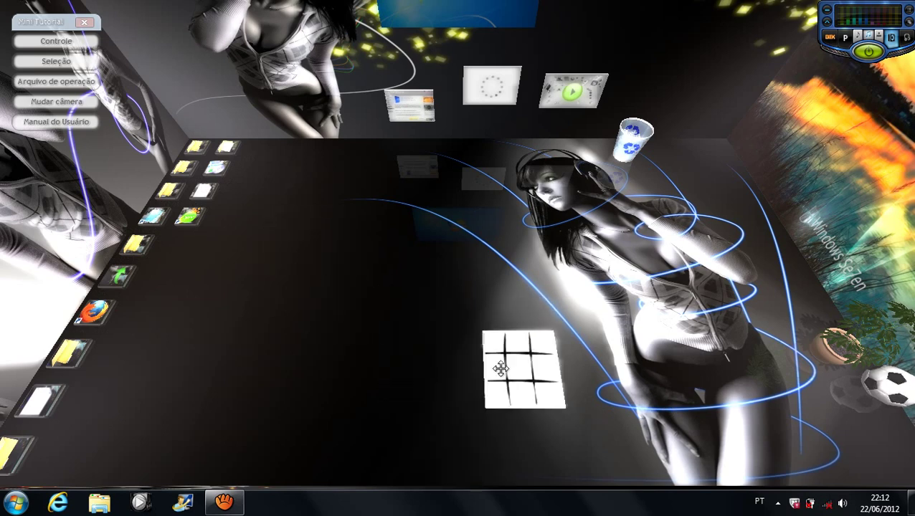
{"action": "left_click", "coordinate": [502, 366]}
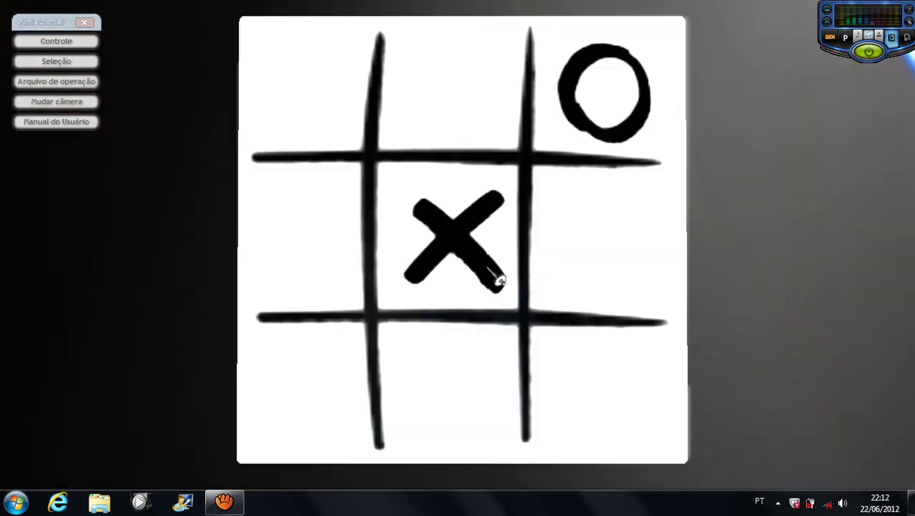
Step: Play several rounds of tic-tac-toe, placing X marks on the board
{"action": "left_click", "coordinate": [485, 391]}
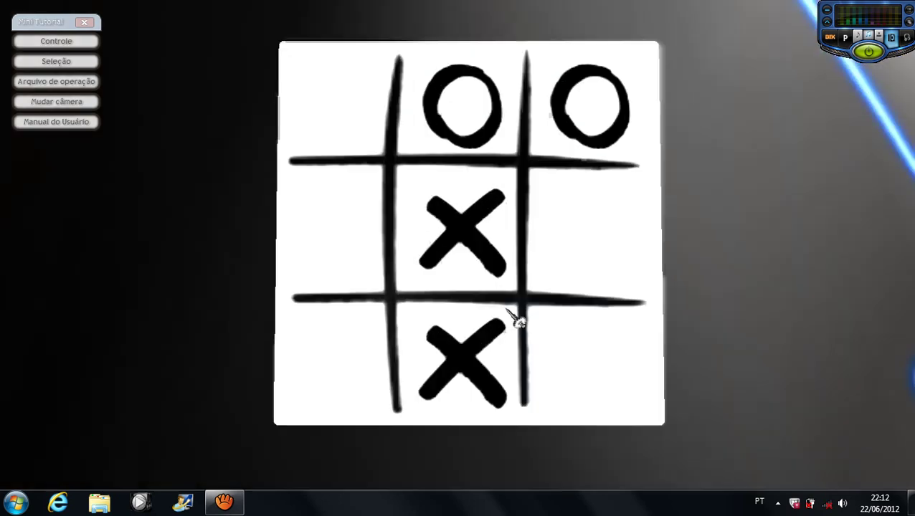
{"action": "left_click", "coordinate": [599, 245]}
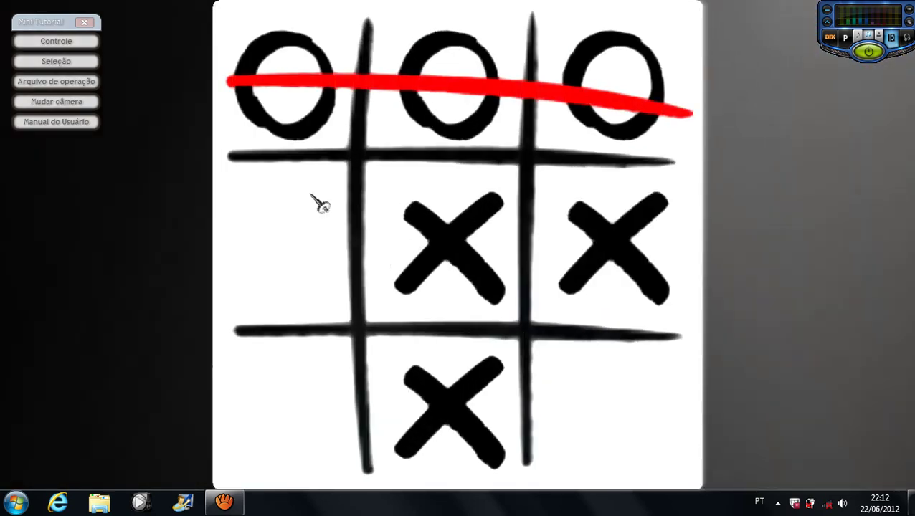
{"action": "left_click", "coordinate": [423, 264]}
{"action": "left_click", "coordinate": [451, 70]}
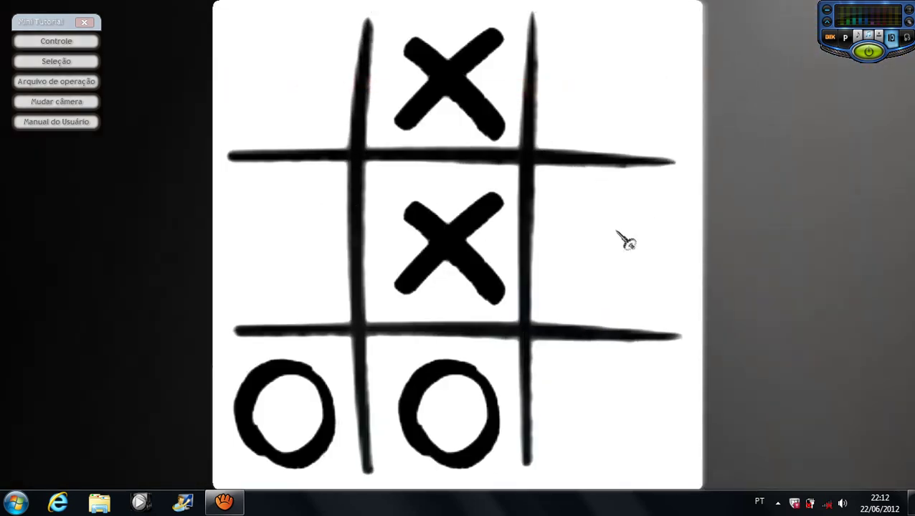
{"action": "left_click", "coordinate": [600, 428]}
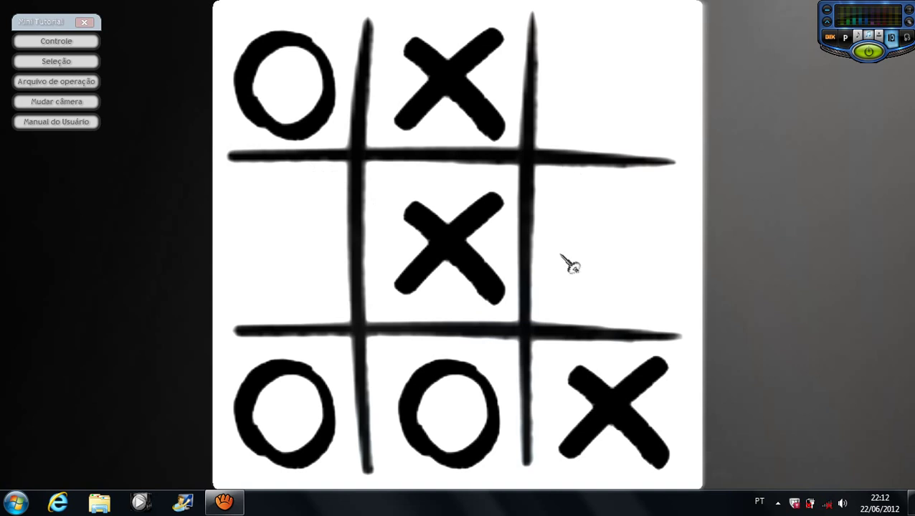
{"action": "left_click", "coordinate": [270, 278]}
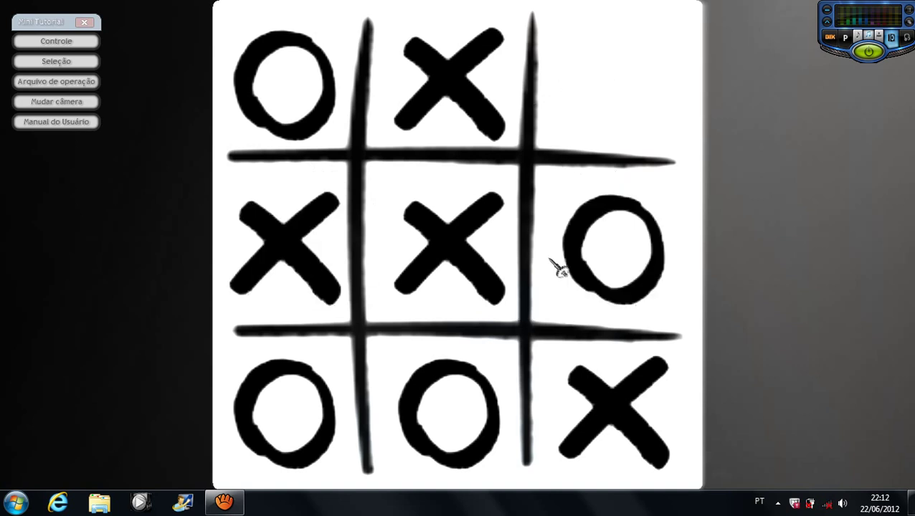
{"action": "left_click", "coordinate": [636, 102]}
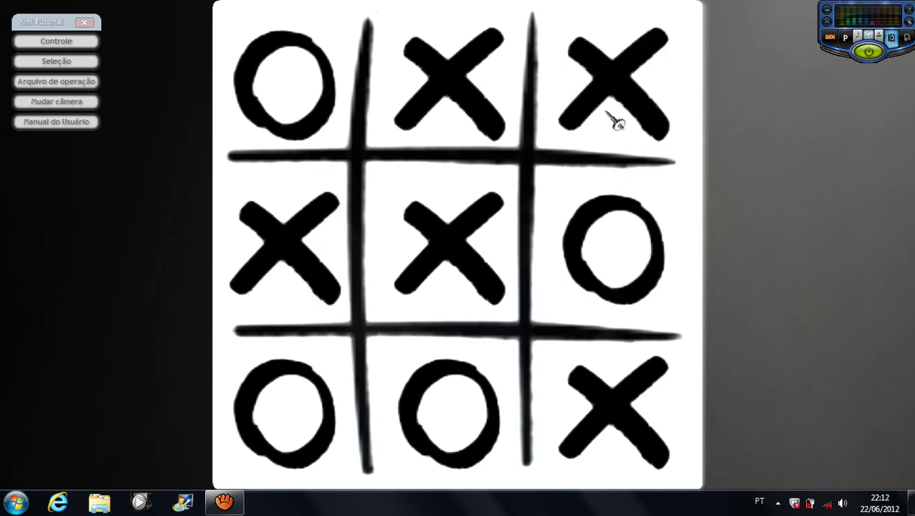
{"action": "left_click", "coordinate": [436, 266]}
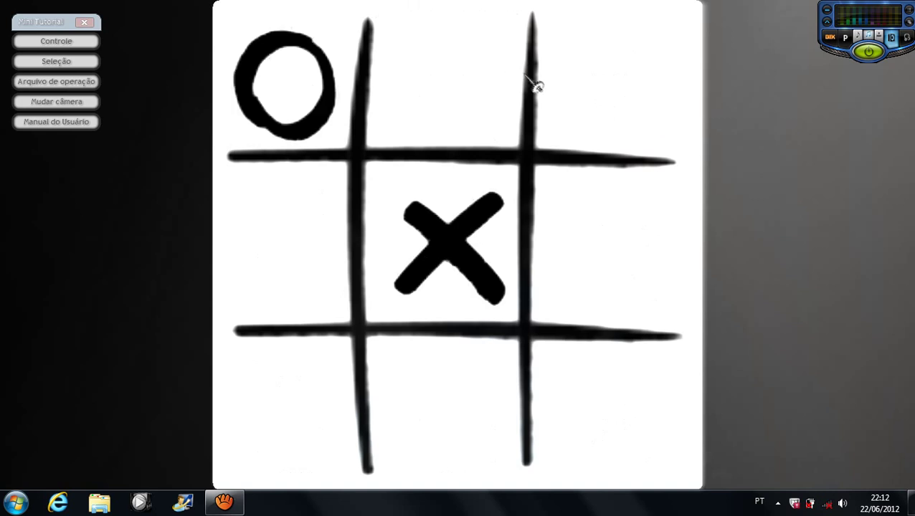
{"action": "left_click", "coordinate": [466, 104]}
{"action": "left_click", "coordinate": [459, 398]}
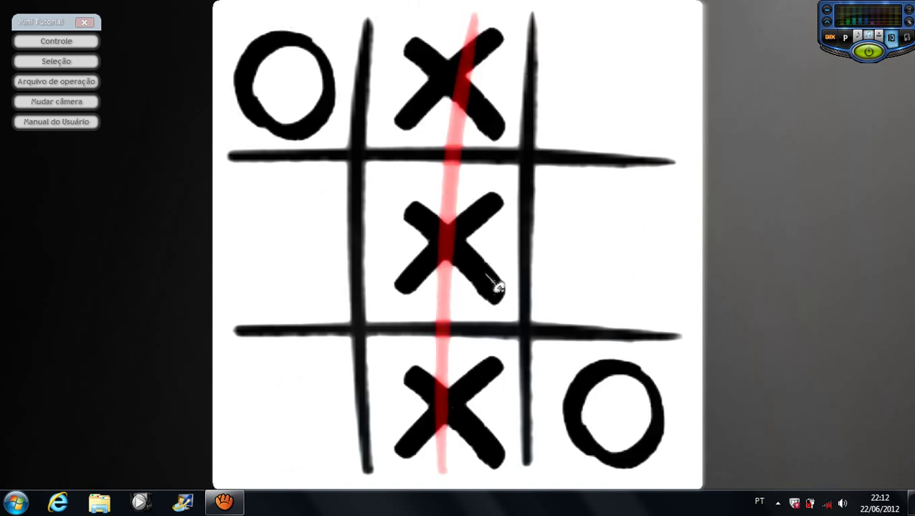
{"action": "left_click", "coordinate": [492, 384]}
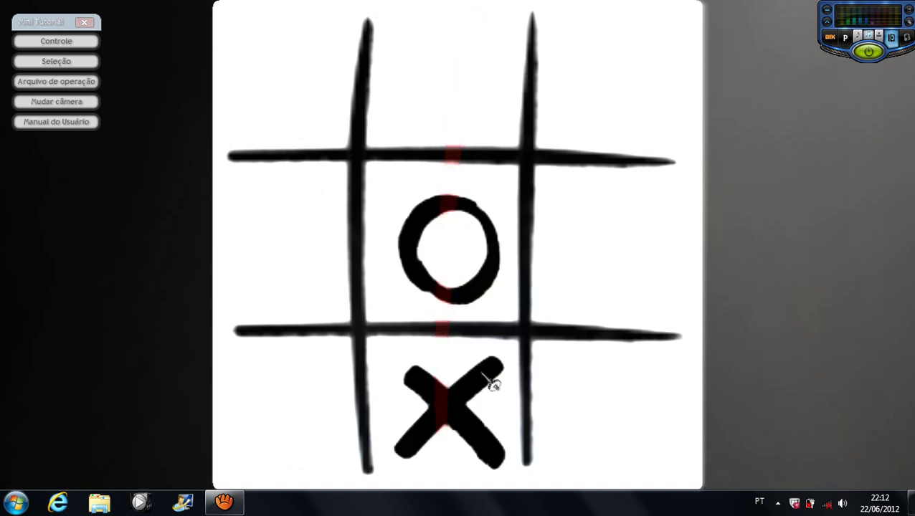
{"action": "left_click", "coordinate": [599, 316]}
{"action": "left_click", "coordinate": [604, 342]}
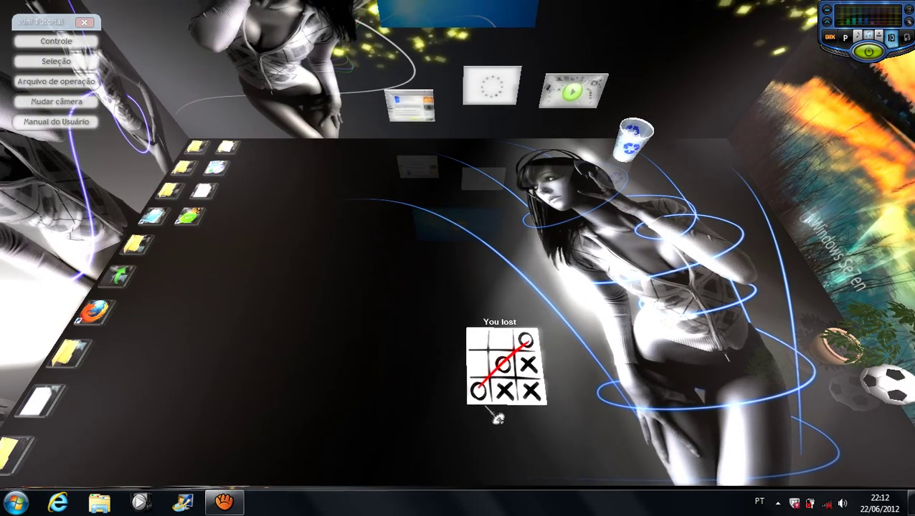
Step: Delete the tic-tac-toe board with Excluir and launch Games > Goal wall shooting
{"action": "right_click", "coordinate": [509, 371]}
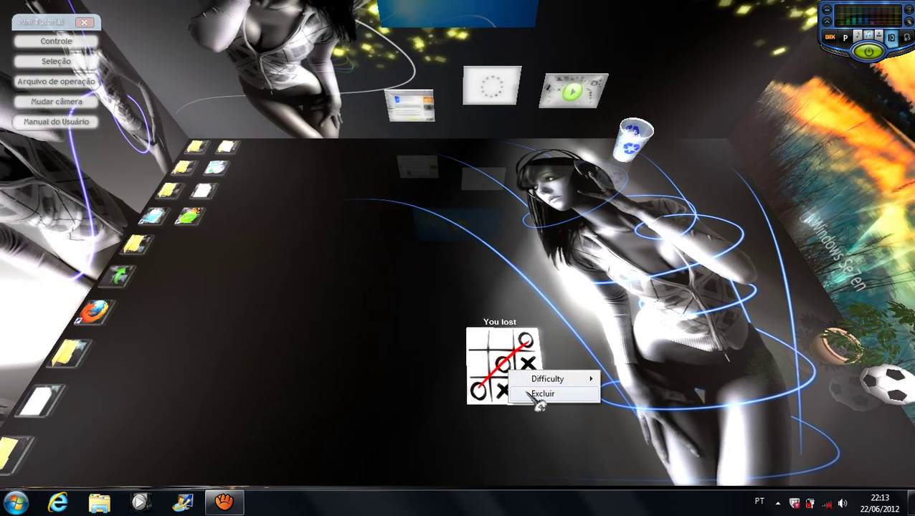
{"action": "left_click", "coordinate": [538, 396]}
{"action": "right_click", "coordinate": [335, 279]}
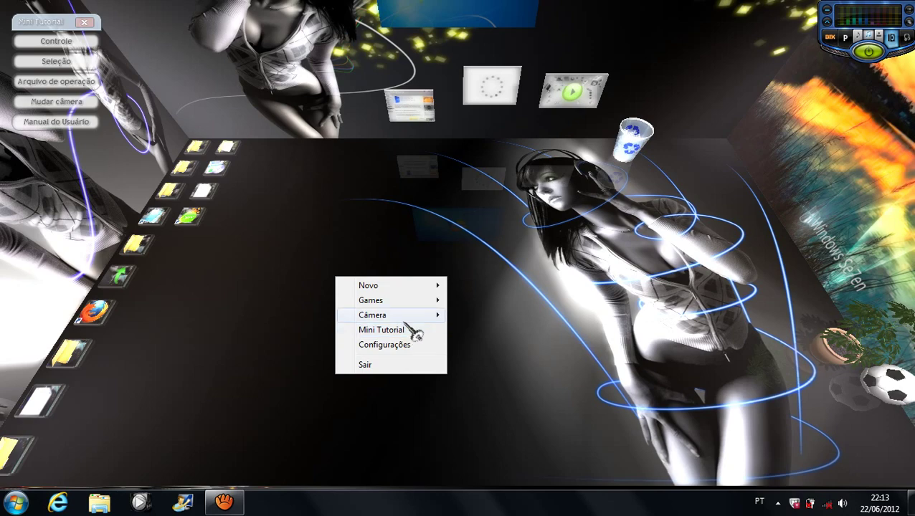
{"action": "mouse_move", "coordinate": [430, 301]}
{"action": "left_click", "coordinate": [484, 322]}
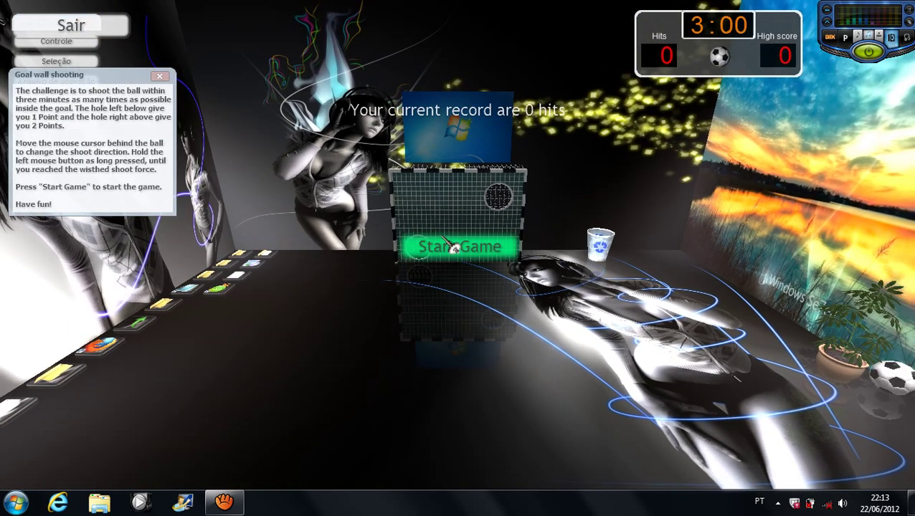
Step: Start Goal wall shooting, take three shots without scoring, then quit with Sair
{"action": "left_click", "coordinate": [452, 248]}
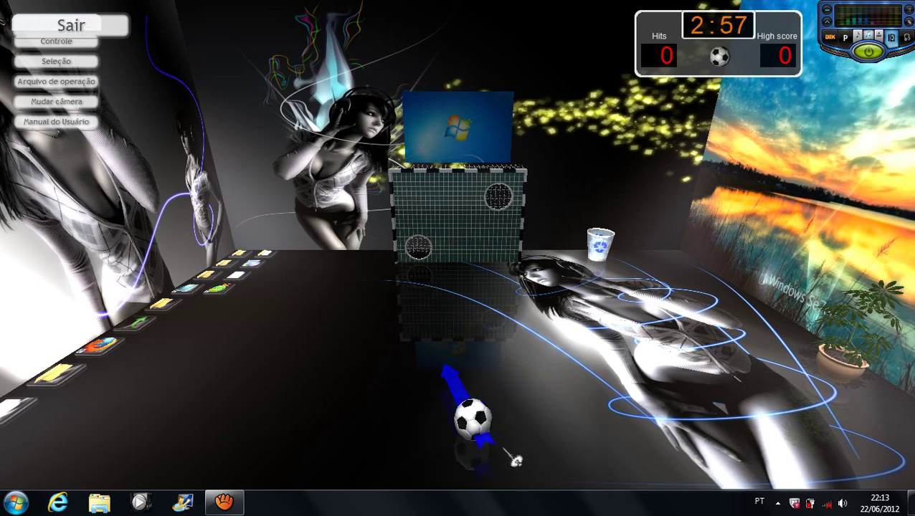
{"action": "left_click_drag", "start_coordinate": [513, 466], "coordinate": [472, 467]}
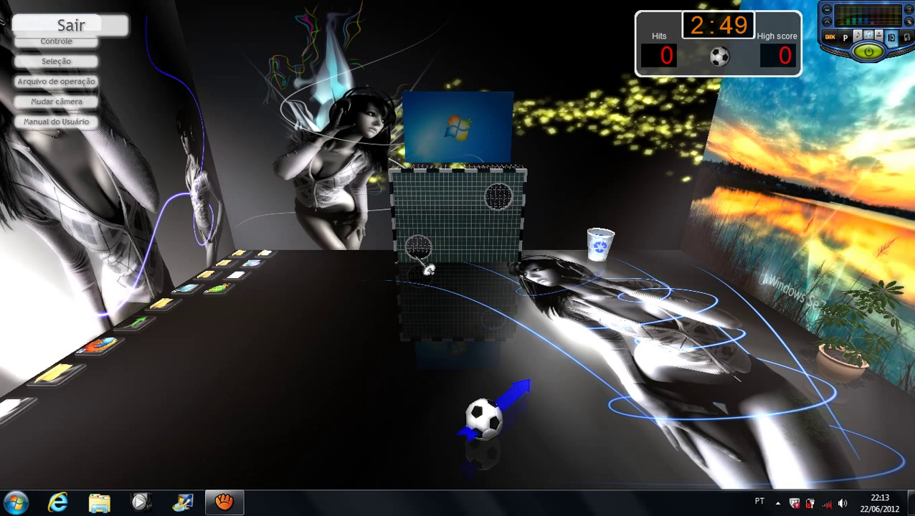
{"action": "left_click", "coordinate": [526, 468]}
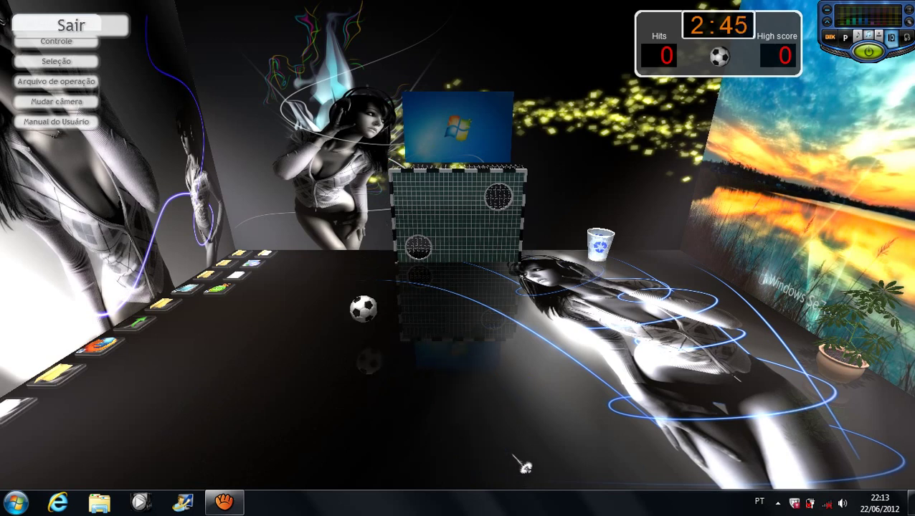
{"action": "left_click", "coordinate": [474, 371]}
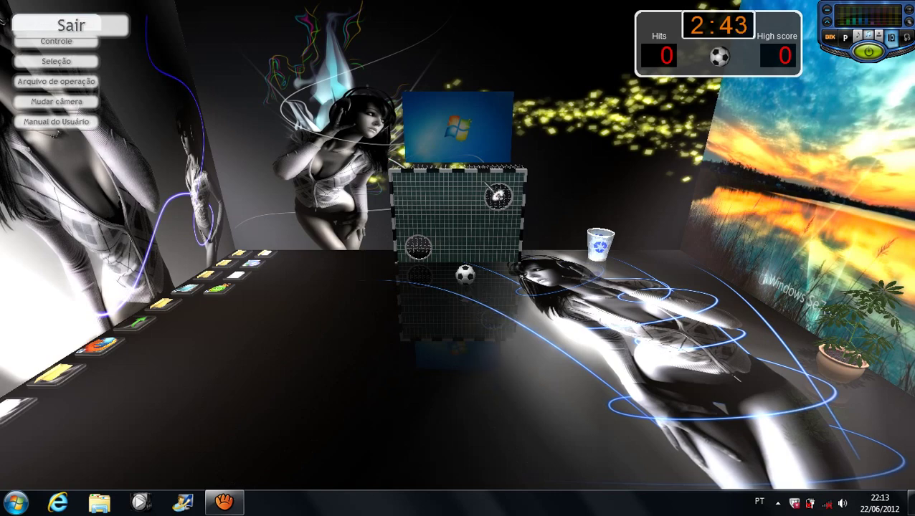
{"action": "left_click", "coordinate": [56, 32]}
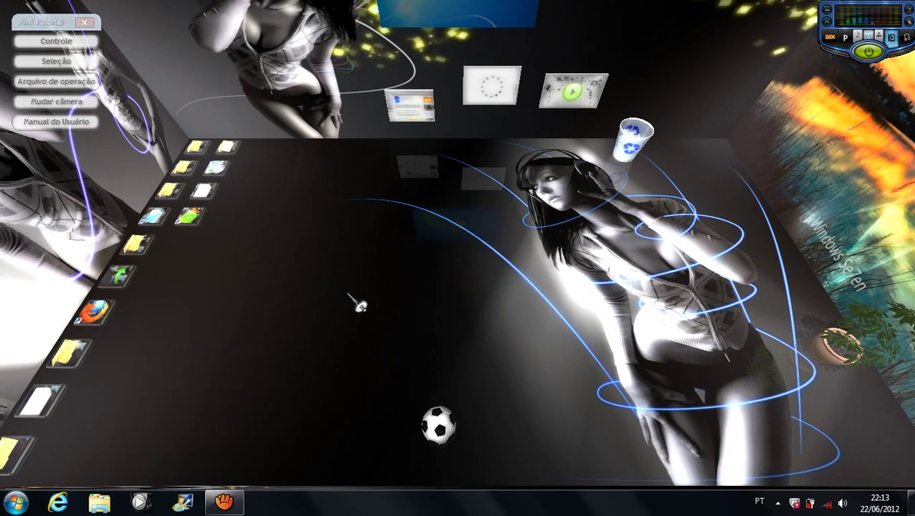
Step: Create a new Sticky Note from the room's Novo menu
{"action": "right_click", "coordinate": [358, 305]}
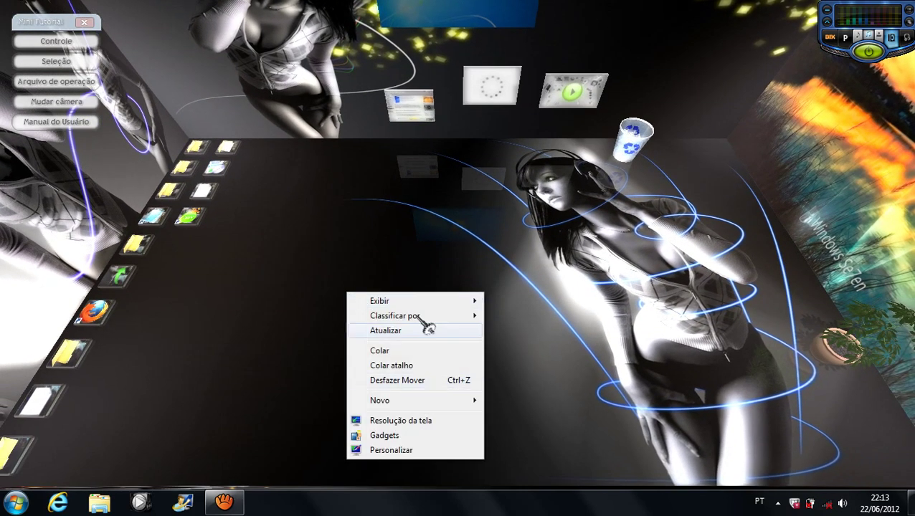
{"action": "left_click", "coordinate": [311, 251]}
{"action": "right_click", "coordinate": [299, 242]}
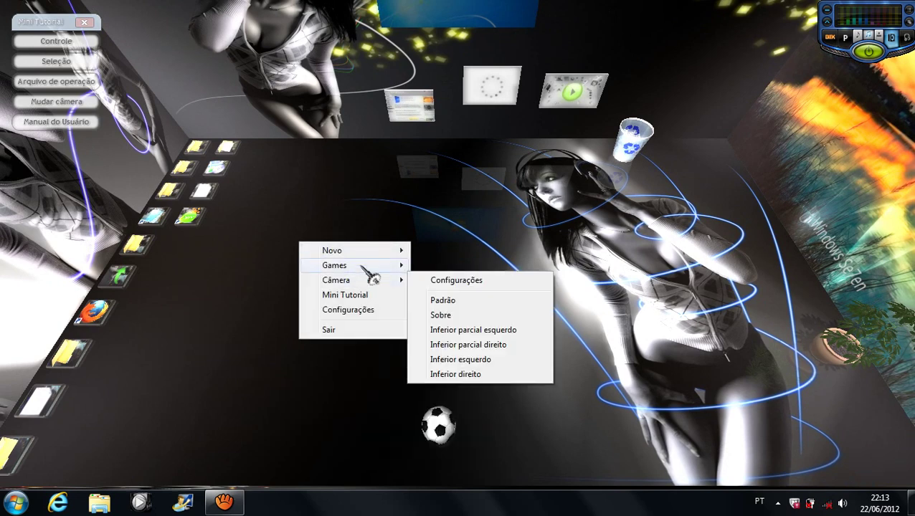
{"action": "mouse_move", "coordinate": [370, 251]}
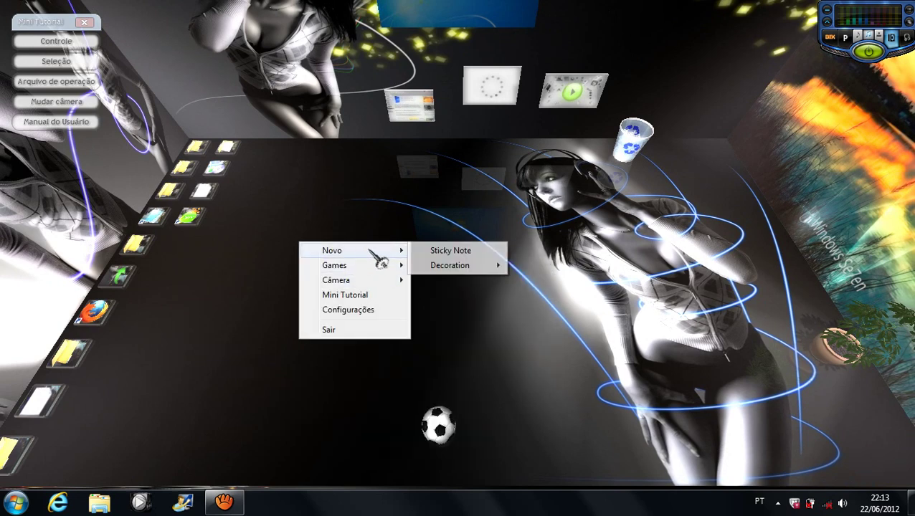
{"action": "left_click", "coordinate": [449, 252]}
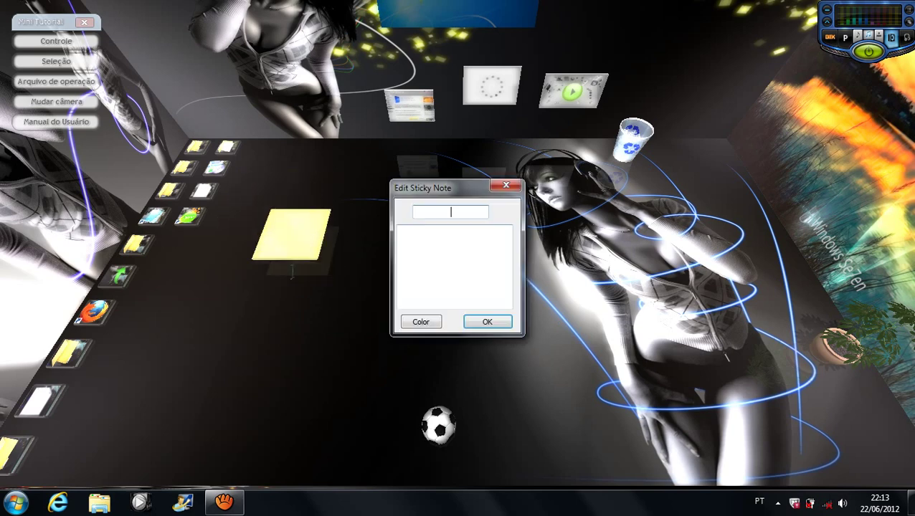
Step: Colour the 'treino' 15:17 note blue, close its editor, and drag it to the bottom-right corner
{"action": "left_click_drag", "start_coordinate": [291, 247], "coordinate": [453, 399]}
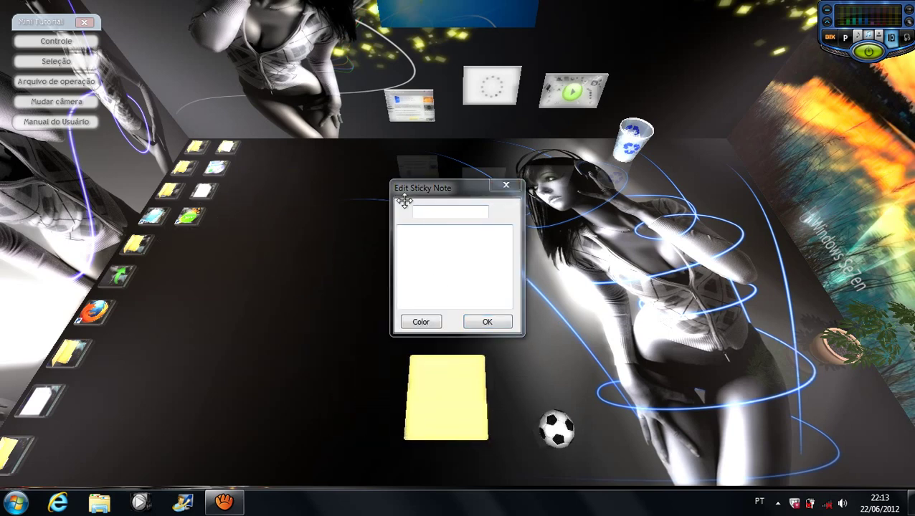
{"action": "left_click", "coordinate": [432, 214]}
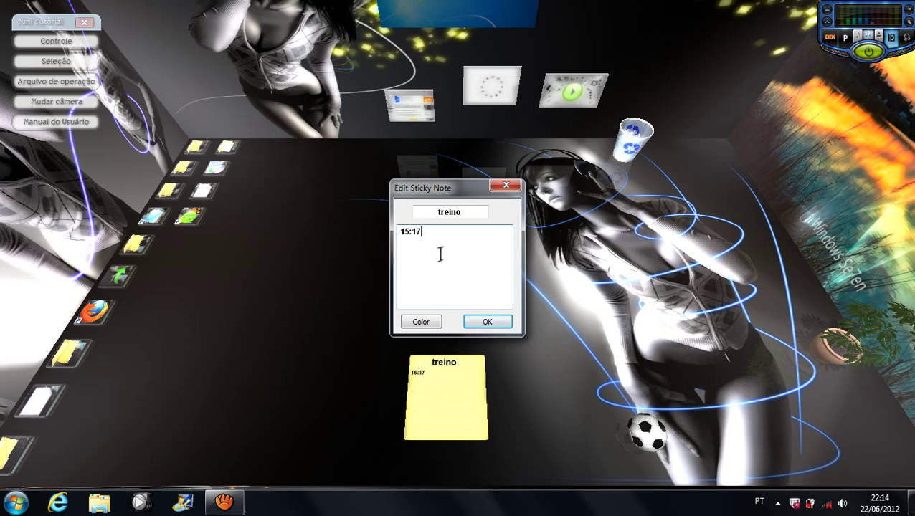
{"action": "left_click", "coordinate": [425, 321]}
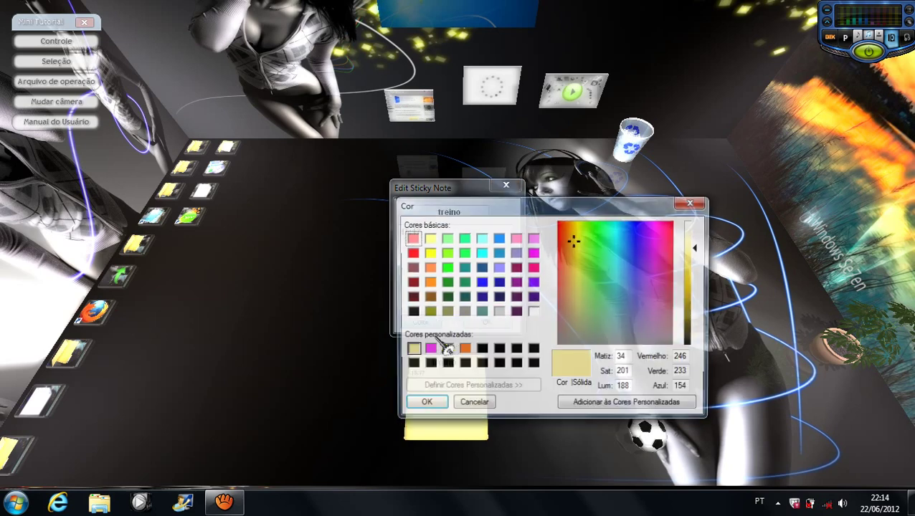
{"action": "left_click", "coordinate": [481, 283]}
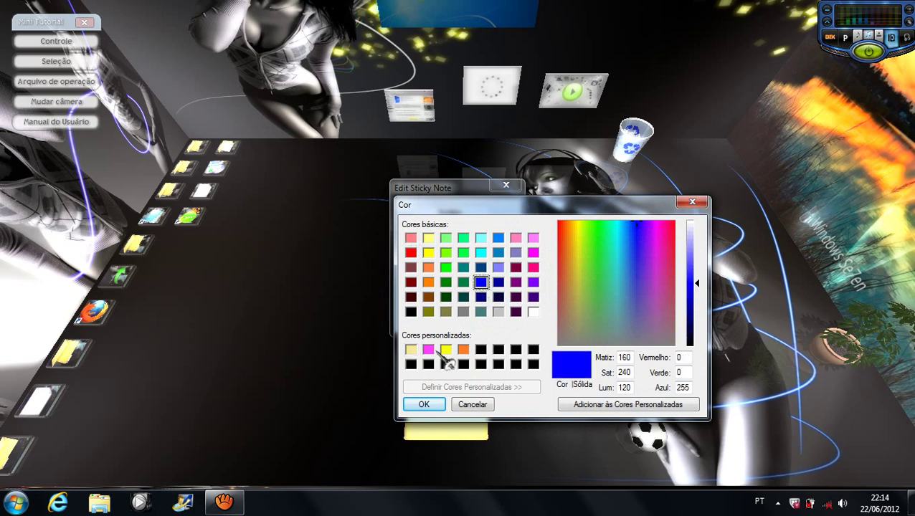
{"action": "left_click", "coordinate": [422, 404]}
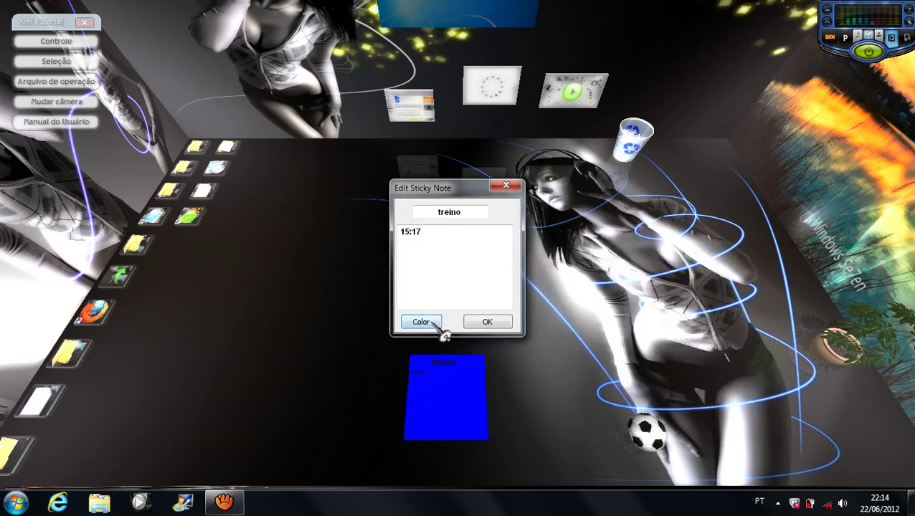
{"action": "left_click", "coordinate": [503, 327]}
{"action": "left_click_drag", "start_coordinate": [474, 410], "coordinate": [908, 475]}
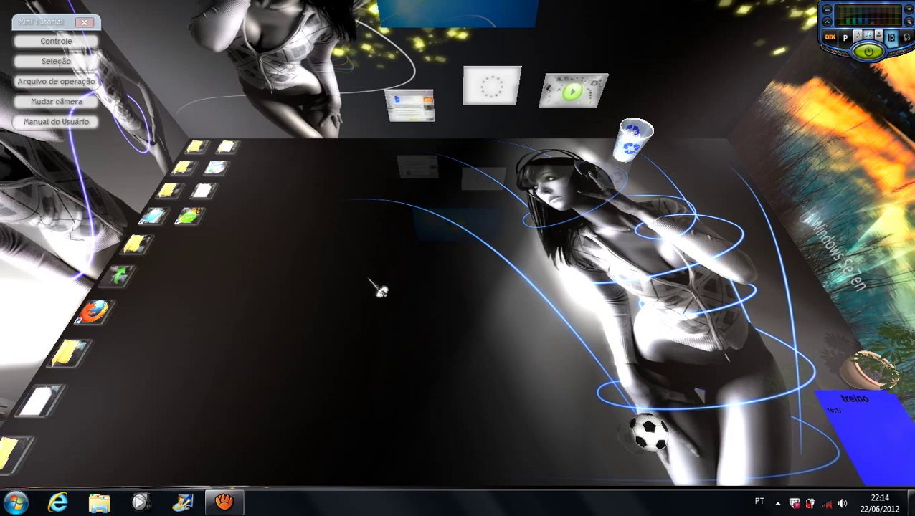
{"action": "mouse_move", "coordinate": [380, 290]}
{"action": "left_mouse_down"}
{"action": "mouse_move", "coordinate": [364, 351]}
{"action": "mouse_move", "coordinate": [287, 341]}
{"action": "left_mouse_up"}
{"action": "double_click", "coordinate": [869, 424]}
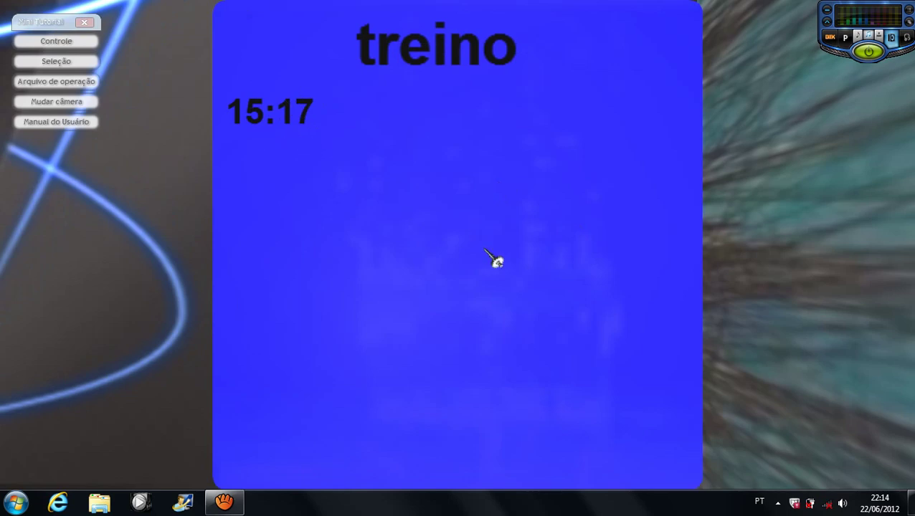
{"action": "left_click", "coordinate": [497, 261]}
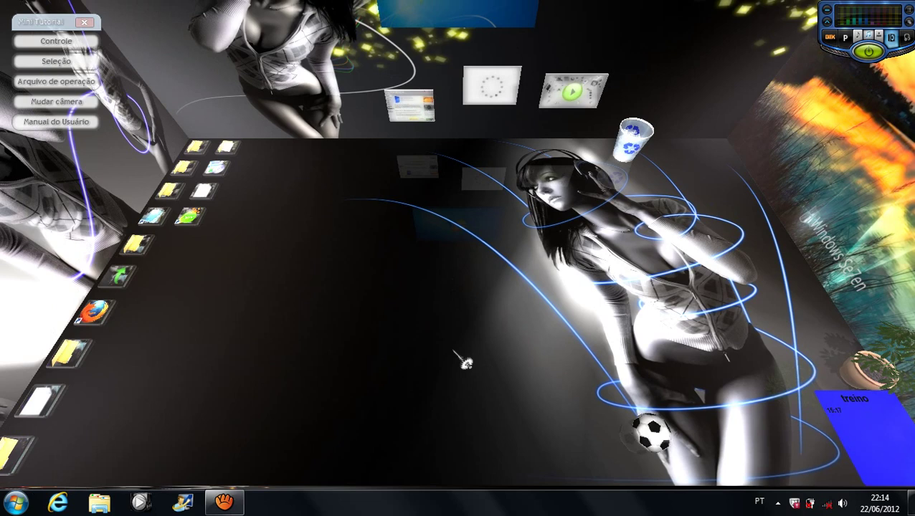
{"action": "mouse_move", "coordinate": [357, 112]}
{"action": "left_mouse_down"}
{"action": "mouse_move", "coordinate": [439, 323]}
{"action": "mouse_move", "coordinate": [542, 367]}
{"action": "left_mouse_up"}
{"action": "mouse_move", "coordinate": [357, 278]}
{"action": "left_mouse_down"}
{"action": "mouse_move", "coordinate": [392, 313]}
{"action": "mouse_move", "coordinate": [280, 320]}
{"action": "mouse_move", "coordinate": [426, 290]}
{"action": "mouse_move", "coordinate": [402, 277]}
{"action": "mouse_move", "coordinate": [451, 346]}
{"action": "left_mouse_up"}
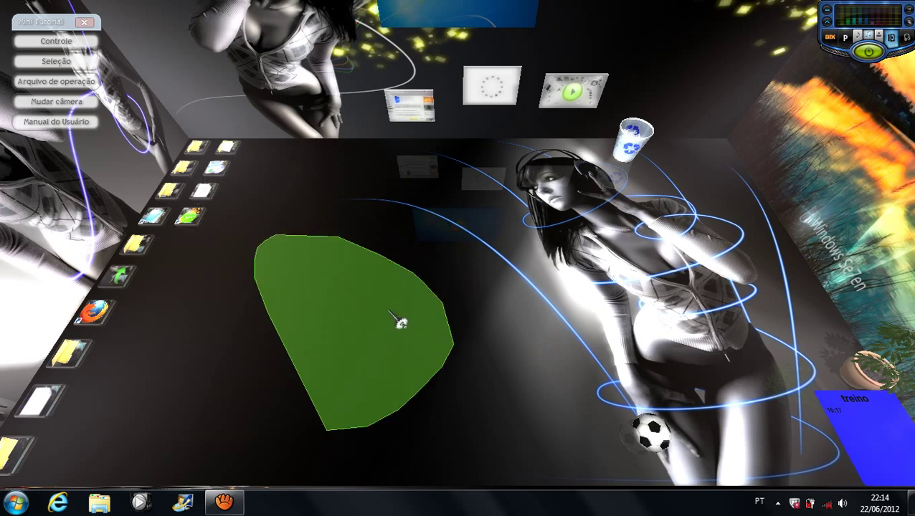
{"action": "left_click_drag", "start_coordinate": [399, 322], "coordinate": [399, 322]}
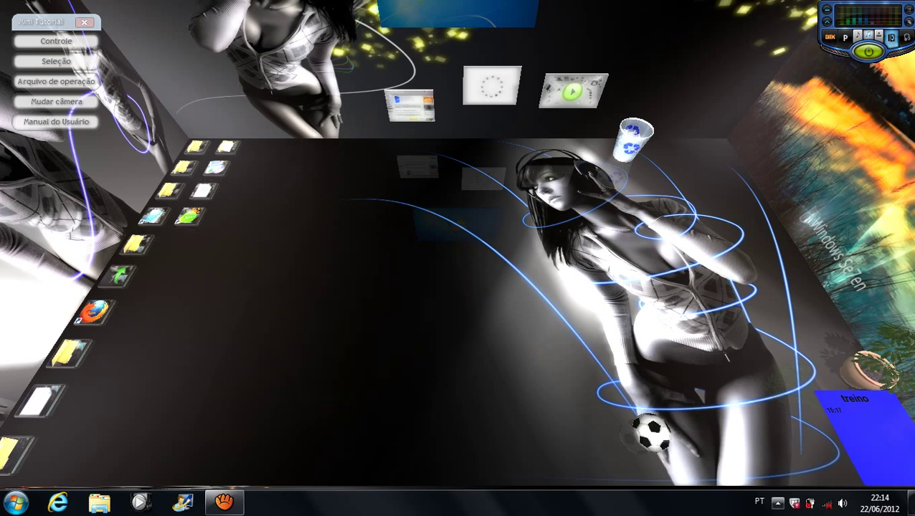
Step: Open Configurações from the Real Desktop tray icon's menu
{"action": "left_click", "coordinate": [778, 504]}
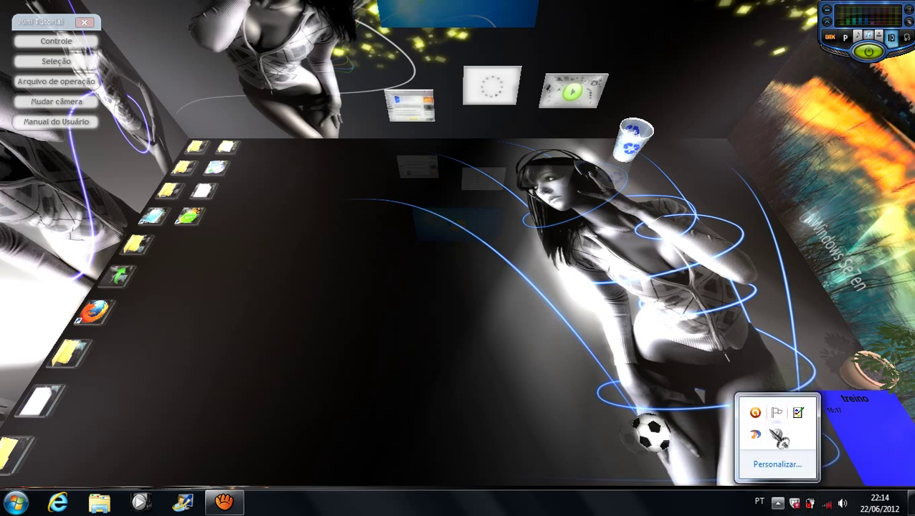
{"action": "right_click", "coordinate": [781, 438]}
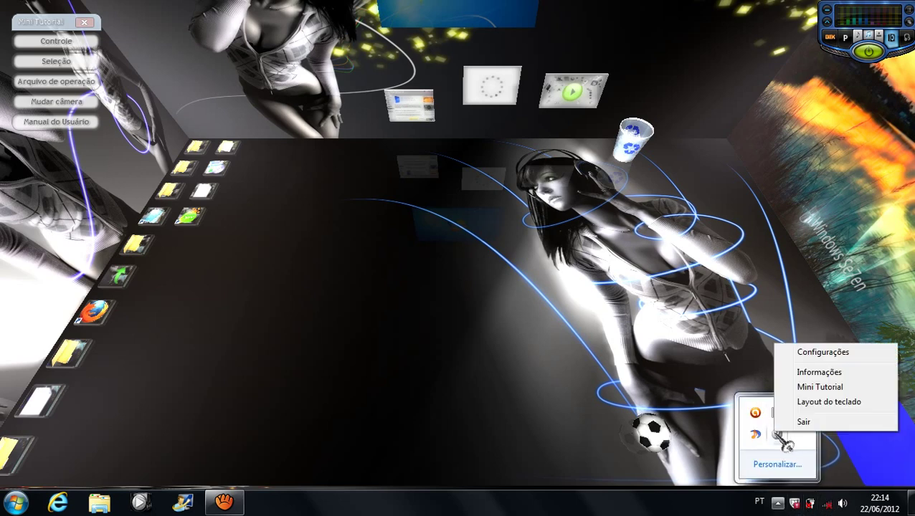
{"action": "left_click", "coordinate": [830, 354]}
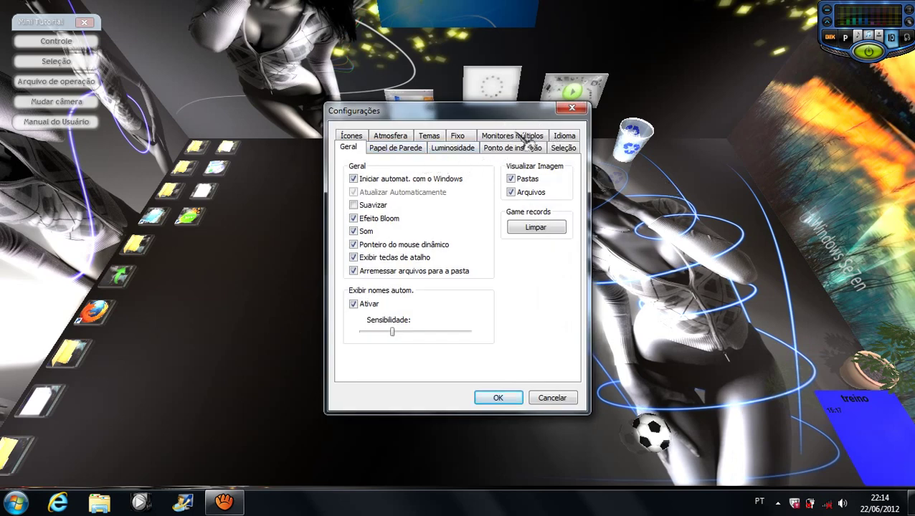
Step: On the Seleção tab, set icon surface to pure blue and icon text to medium blue
{"action": "left_click", "coordinate": [564, 149]}
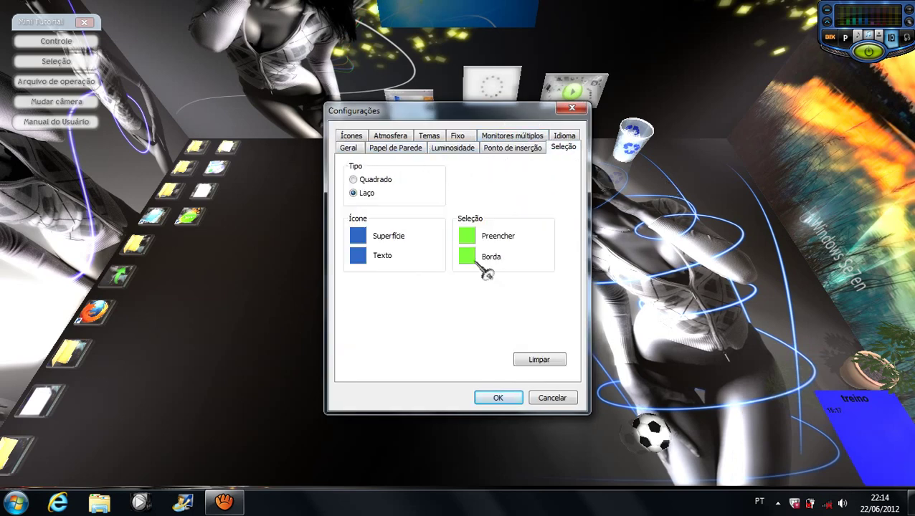
{"action": "left_click", "coordinate": [358, 235]}
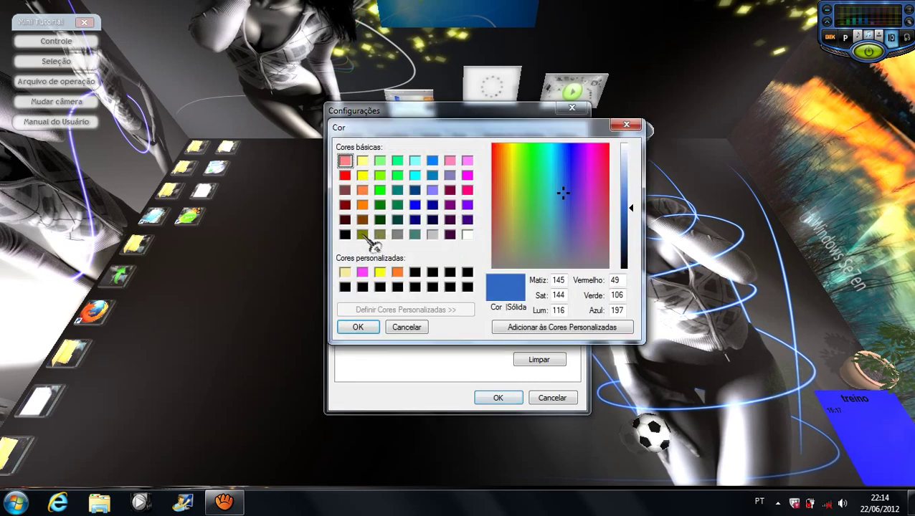
{"action": "left_click", "coordinate": [416, 205]}
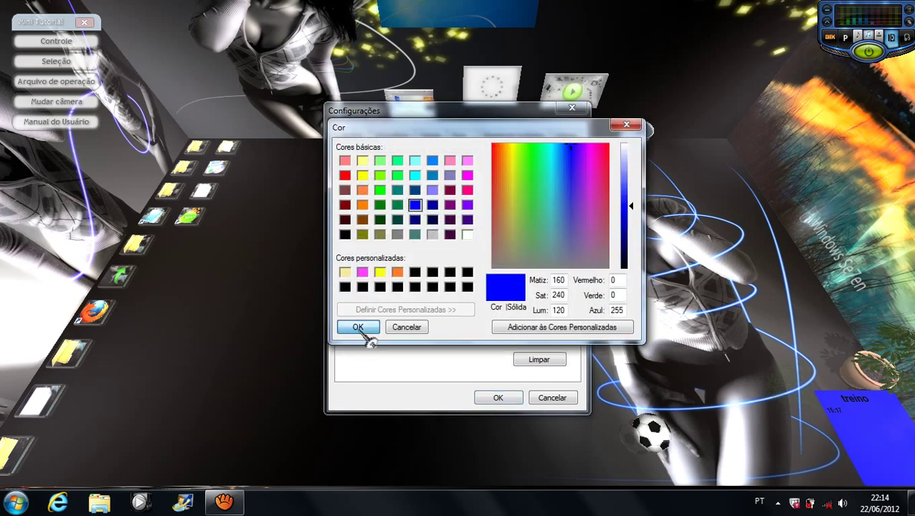
{"action": "left_click", "coordinate": [358, 327]}
{"action": "left_click", "coordinate": [362, 257]}
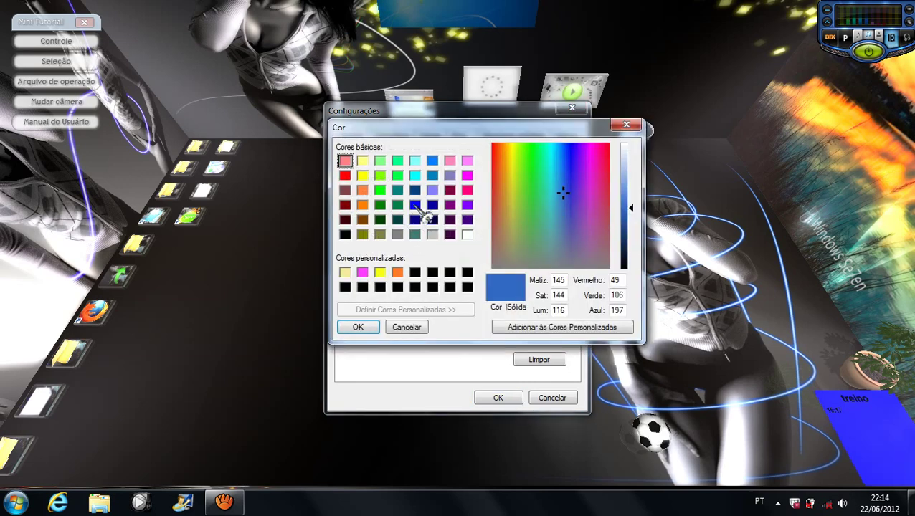
{"action": "left_click", "coordinate": [434, 162]}
{"action": "left_click", "coordinate": [362, 328]}
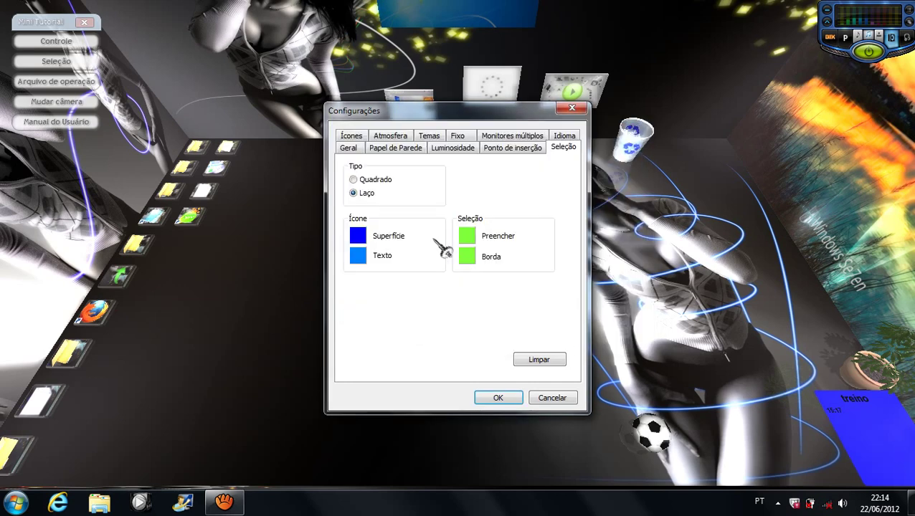
Step: Set both the selection fill and selection border to pure blue
{"action": "left_click", "coordinate": [471, 237]}
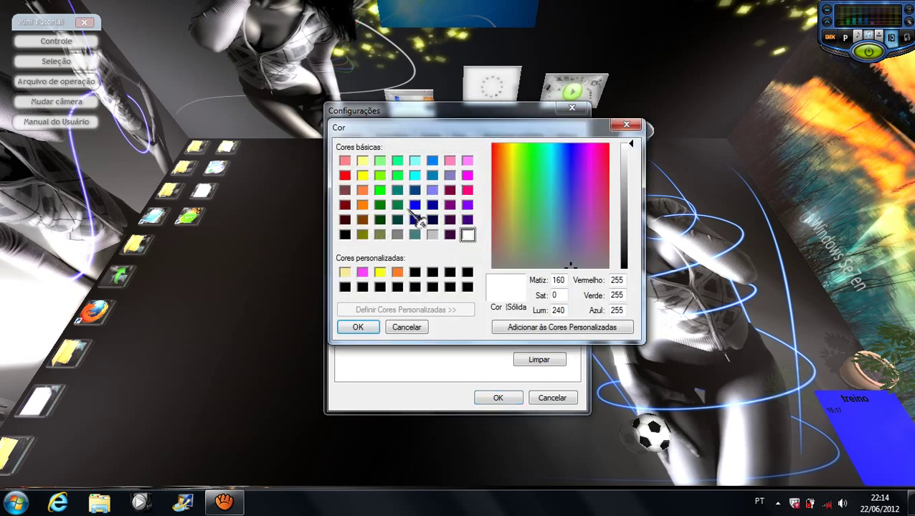
{"action": "left_click", "coordinate": [415, 205]}
{"action": "left_click", "coordinate": [367, 328]}
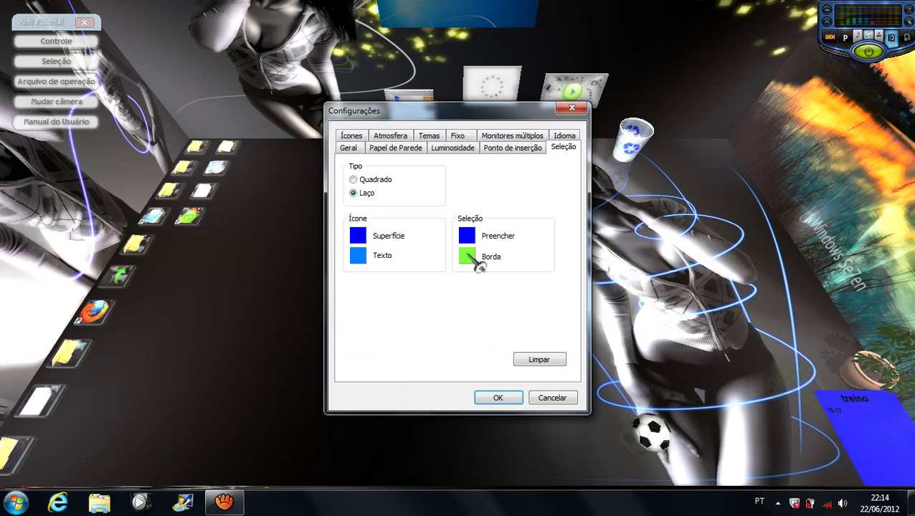
{"action": "left_click", "coordinate": [473, 258]}
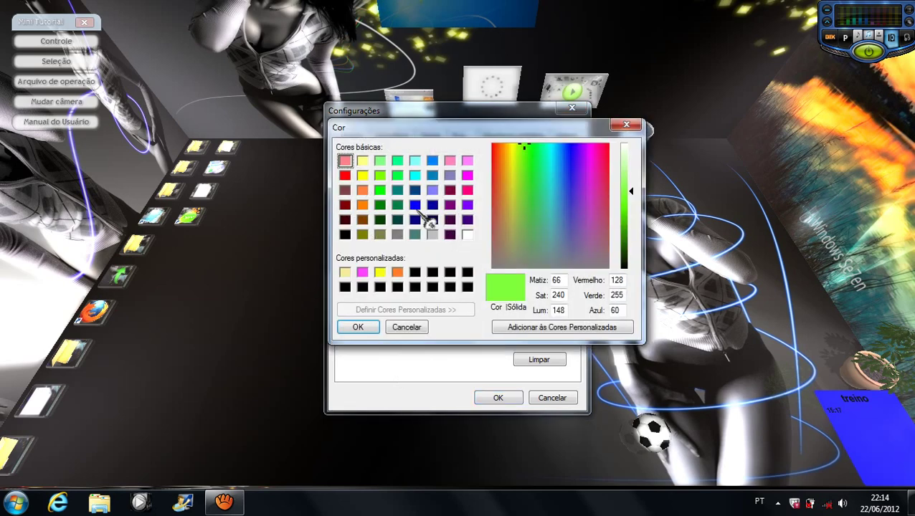
{"action": "left_click", "coordinate": [415, 206]}
{"action": "left_click", "coordinate": [361, 328]}
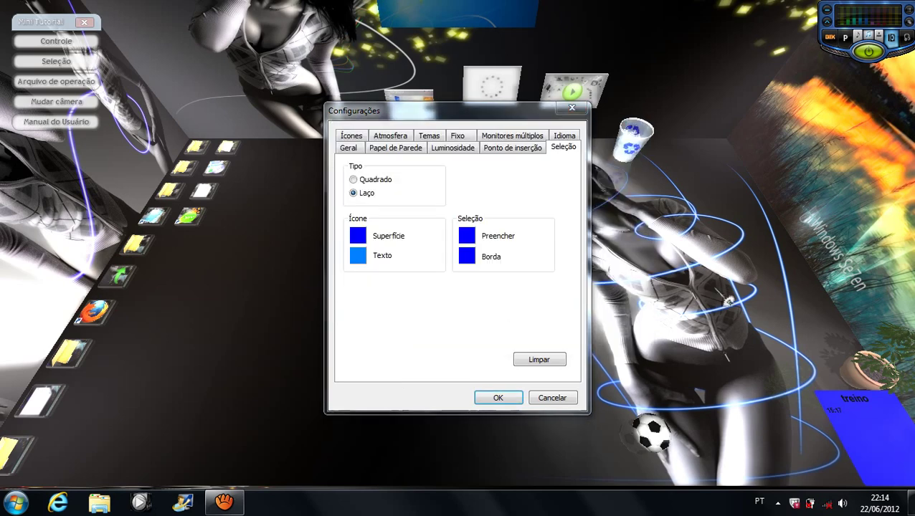
Step: Change the selection fill to a lighter blue and the icon text to pure green
{"action": "left_click", "coordinate": [467, 241]}
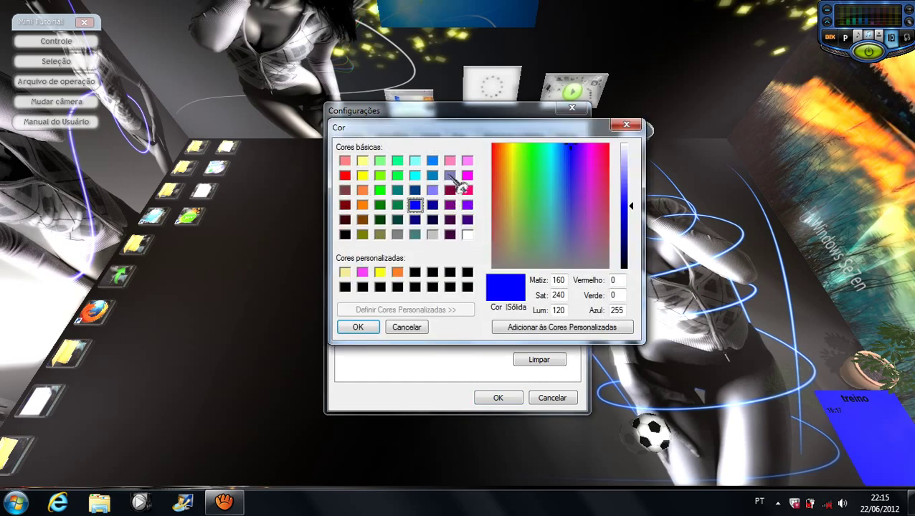
{"action": "left_click", "coordinate": [432, 160]}
{"action": "left_click", "coordinate": [375, 330]}
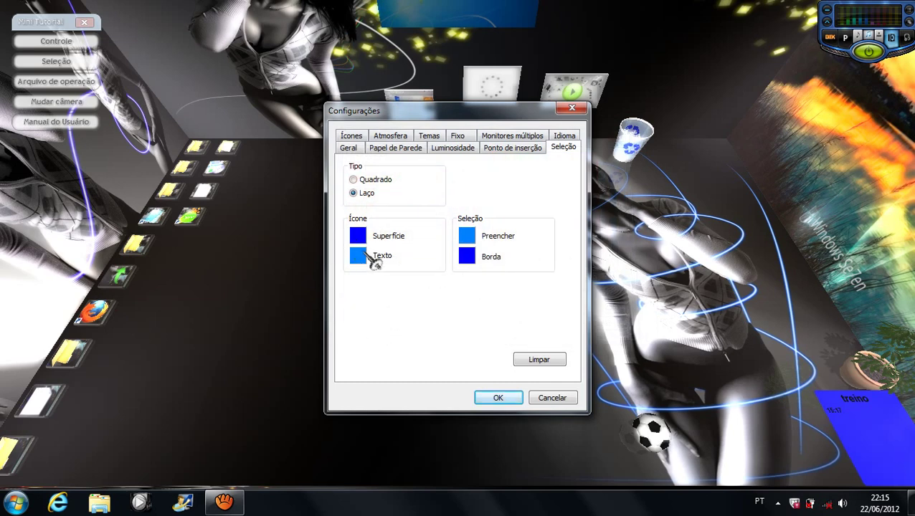
{"action": "left_click", "coordinate": [358, 257]}
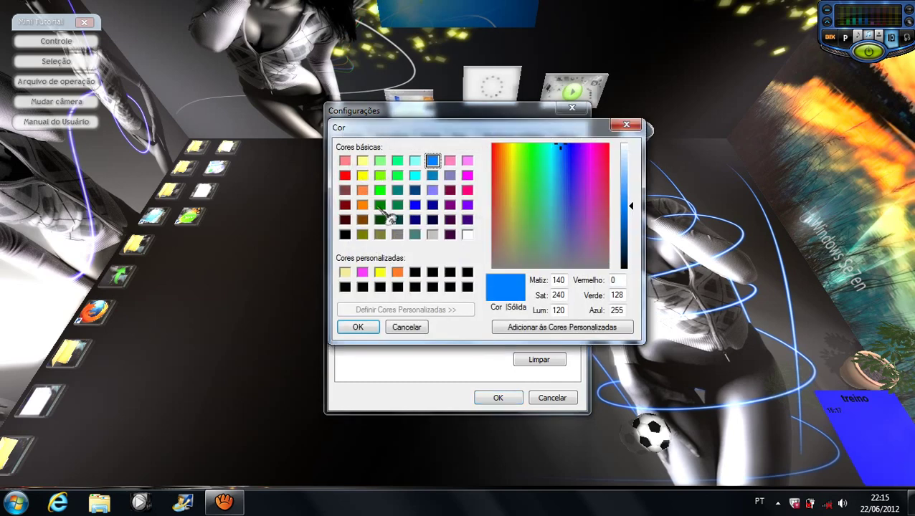
{"action": "left_click", "coordinate": [380, 175]}
{"action": "left_click", "coordinate": [379, 190]}
{"action": "left_click", "coordinate": [369, 330]}
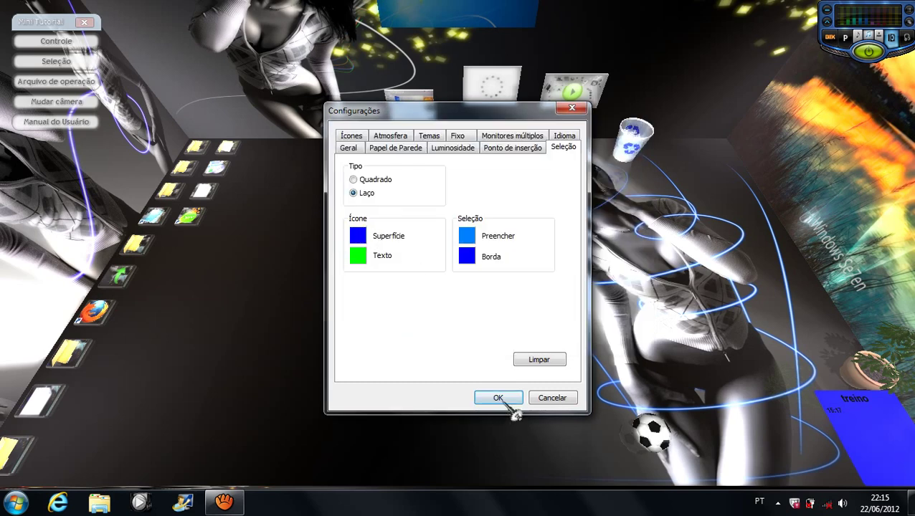
Step: Overwrite the 'teste' theme on the Temas tab with the current settings
{"action": "left_click", "coordinate": [427, 134]}
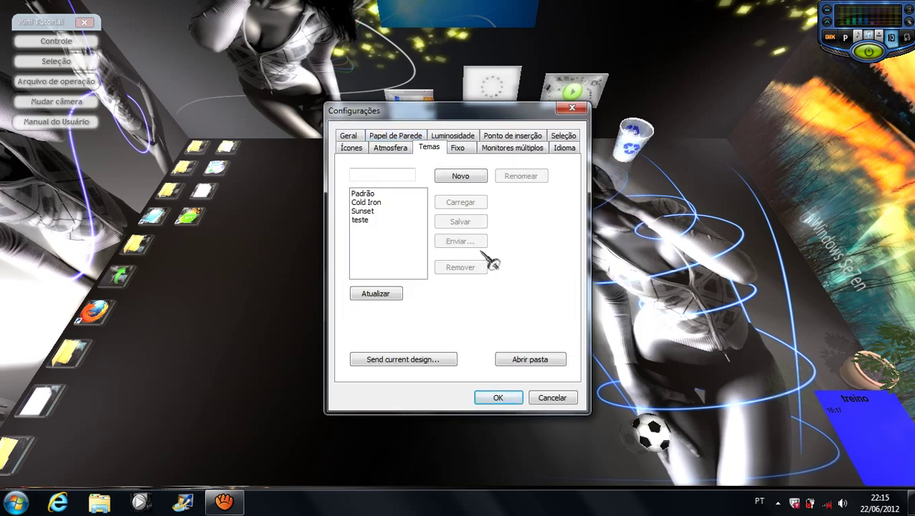
{"action": "left_click", "coordinate": [360, 220]}
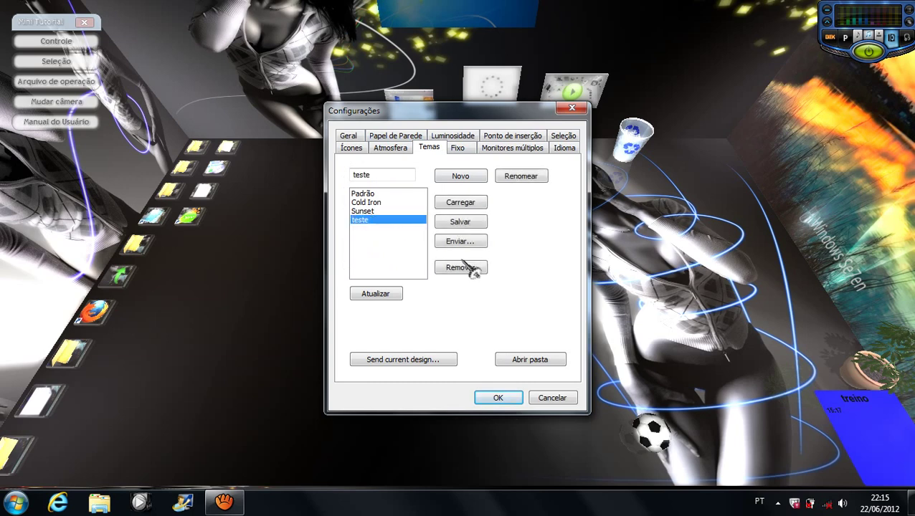
{"action": "left_click", "coordinate": [459, 221]}
{"action": "left_click", "coordinate": [519, 297]}
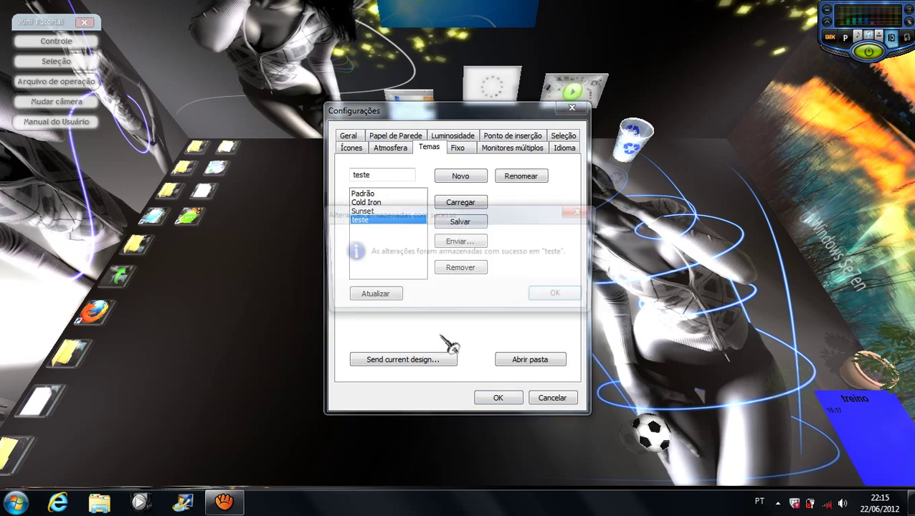
{"action": "left_click", "coordinate": [555, 293]}
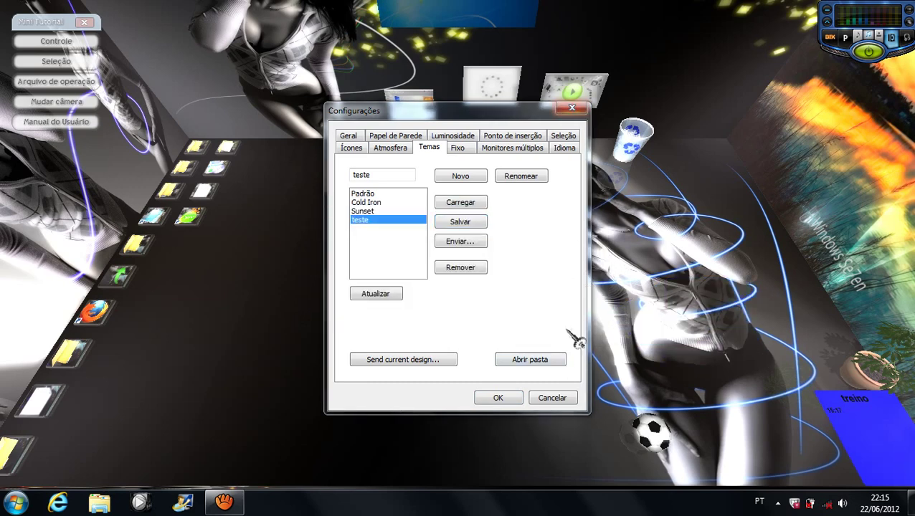
Step: Apply the Configurações settings, preview the new icon colours, and return My Shared Folder below Firefox
{"action": "left_click", "coordinate": [494, 397]}
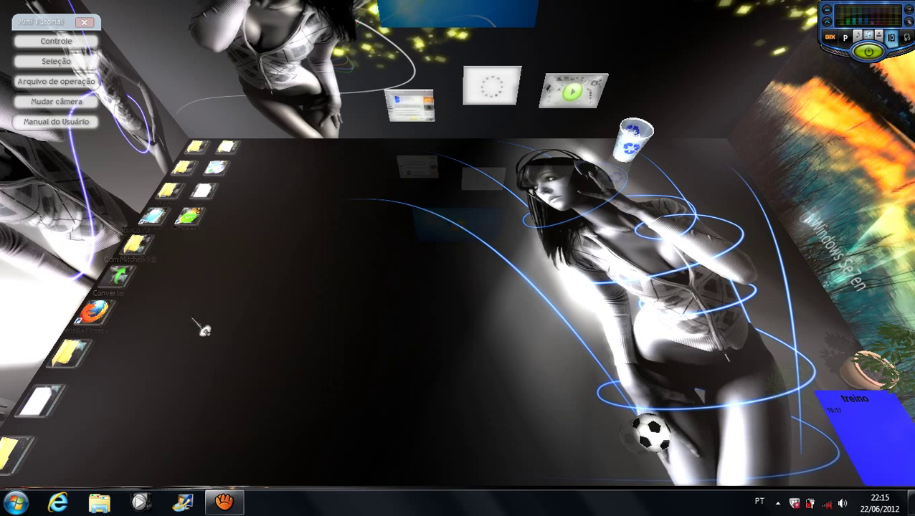
{"action": "mouse_move", "coordinate": [204, 330]}
{"action": "left_mouse_down"}
{"action": "mouse_move", "coordinate": [253, 286]}
{"action": "mouse_move", "coordinate": [245, 119]}
{"action": "mouse_move", "coordinate": [219, 345]}
{"action": "left_mouse_up"}
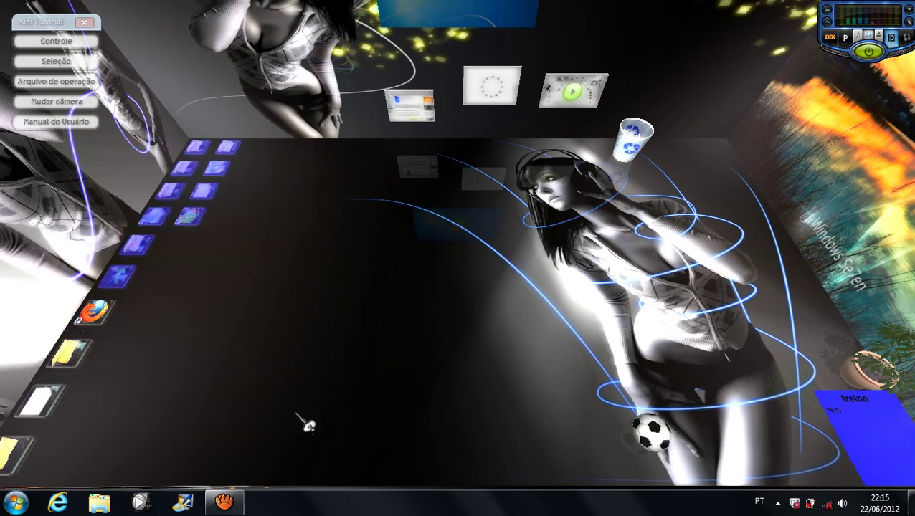
{"action": "left_click_drag", "start_coordinate": [75, 355], "coordinate": [415, 327]}
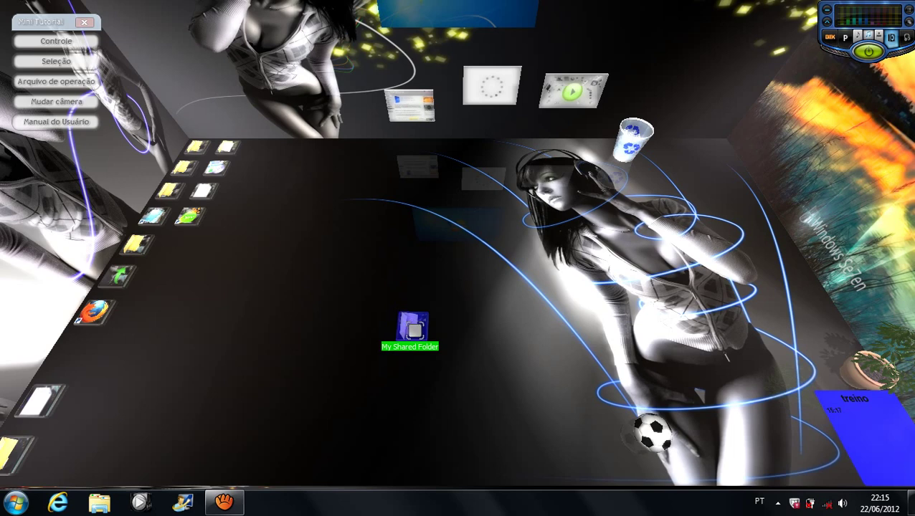
{"action": "left_click_drag", "start_coordinate": [413, 331], "coordinate": [68, 357]}
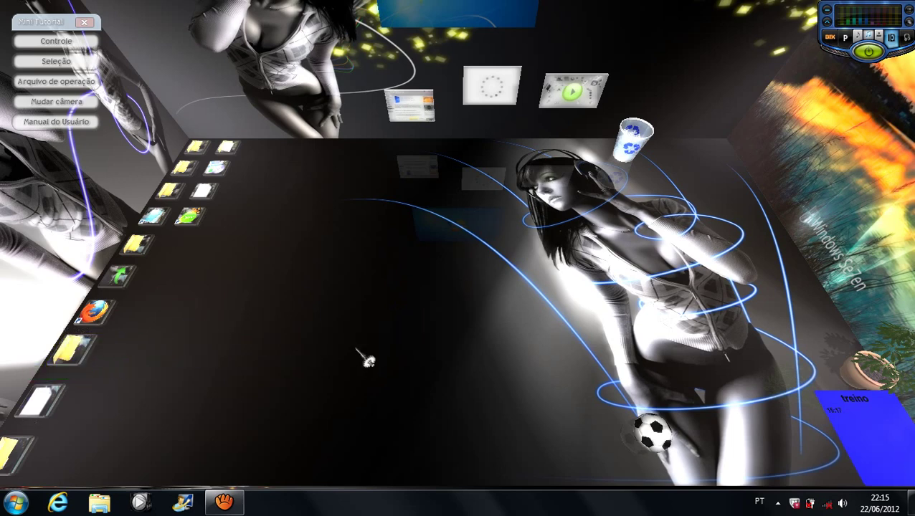
{"action": "mouse_move", "coordinate": [323, 208]}
{"action": "left_mouse_down"}
{"action": "mouse_move", "coordinate": [475, 294]}
{"action": "mouse_move", "coordinate": [284, 313]}
{"action": "mouse_move", "coordinate": [290, 317]}
{"action": "left_mouse_up"}
Step: Exit Real Desktop from its notification-area icon with Sair
{"action": "left_click", "coordinate": [777, 502]}
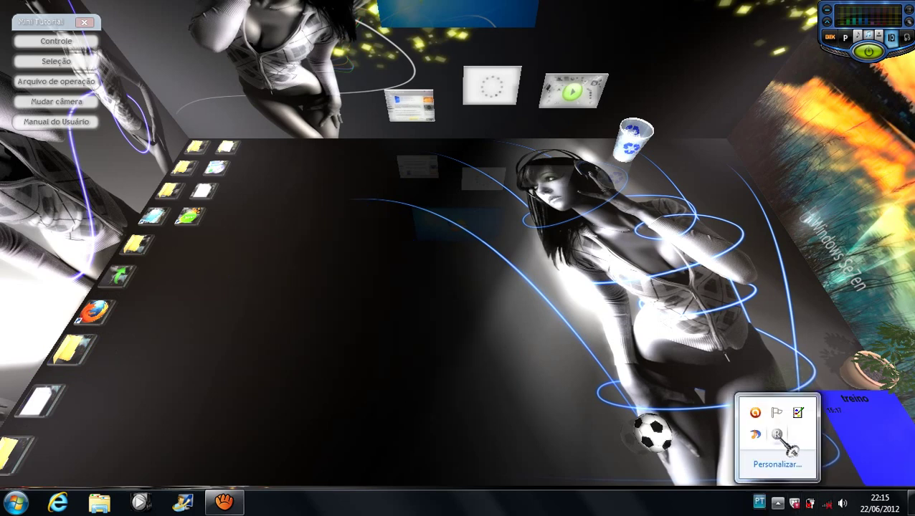
{"action": "right_click", "coordinate": [778, 434]}
{"action": "left_click", "coordinate": [809, 427]}
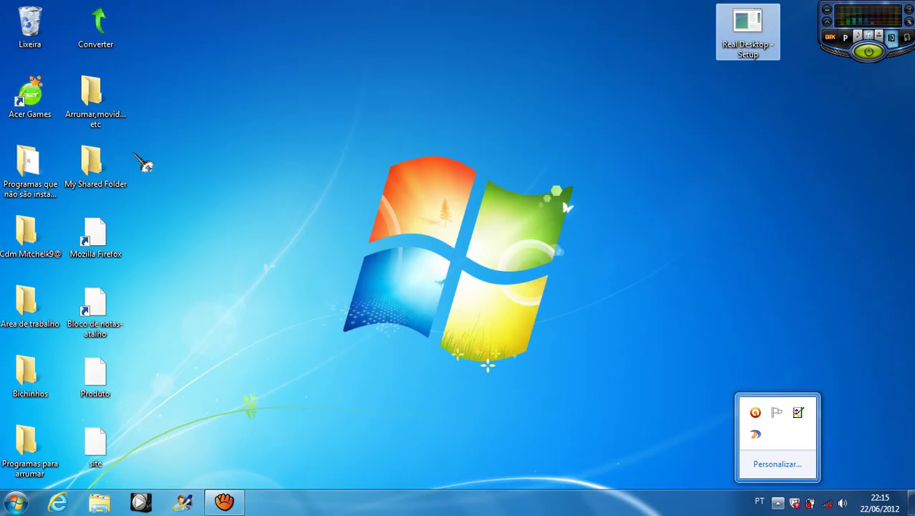
Step: Move the Real Desktop - Setup icon to the right edge of the Windows desktop
{"action": "left_click_drag", "start_coordinate": [218, 89], "coordinate": [470, 378]}
{"action": "left_click_drag", "start_coordinate": [318, 165], "coordinate": [563, 378]}
{"action": "left_click_drag", "start_coordinate": [294, 125], "coordinate": [624, 382]}
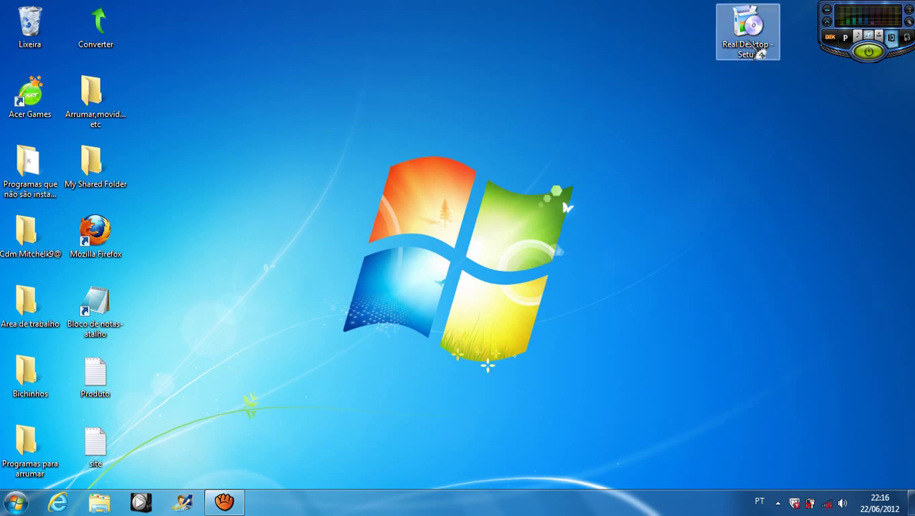
{"action": "left_click_drag", "start_coordinate": [758, 51], "coordinate": [886, 101]}
{"action": "left_click_drag", "start_coordinate": [747, 225], "coordinate": [733, 255]}
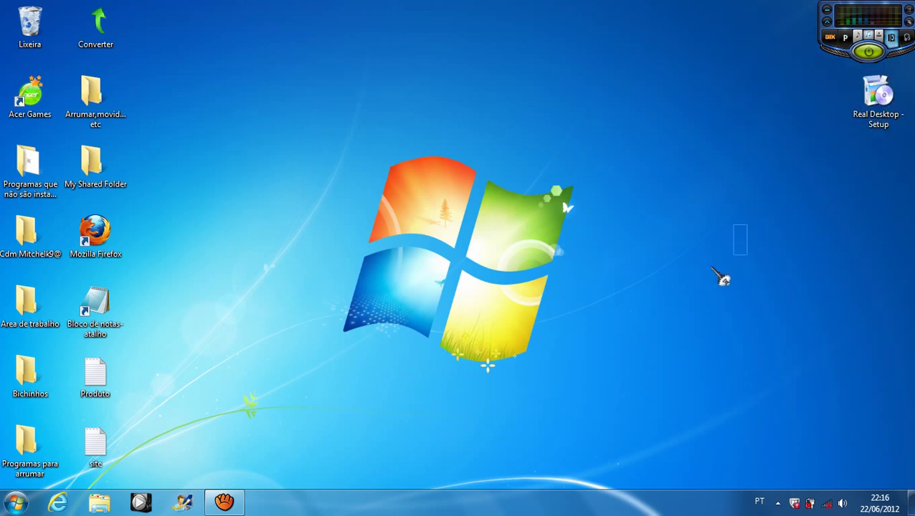
{"action": "left_click_drag", "start_coordinate": [595, 191], "coordinate": [360, 256]}
{"action": "left_click_drag", "start_coordinate": [352, 154], "coordinate": [620, 377]}
{"action": "left_click_drag", "start_coordinate": [249, 127], "coordinate": [578, 406]}
{"action": "left_click_drag", "start_coordinate": [296, 133], "coordinate": [622, 448]}
{"action": "left_click_drag", "start_coordinate": [349, 163], "coordinate": [600, 304]}
{"action": "left_click_drag", "start_coordinate": [276, 111], "coordinate": [595, 394]}
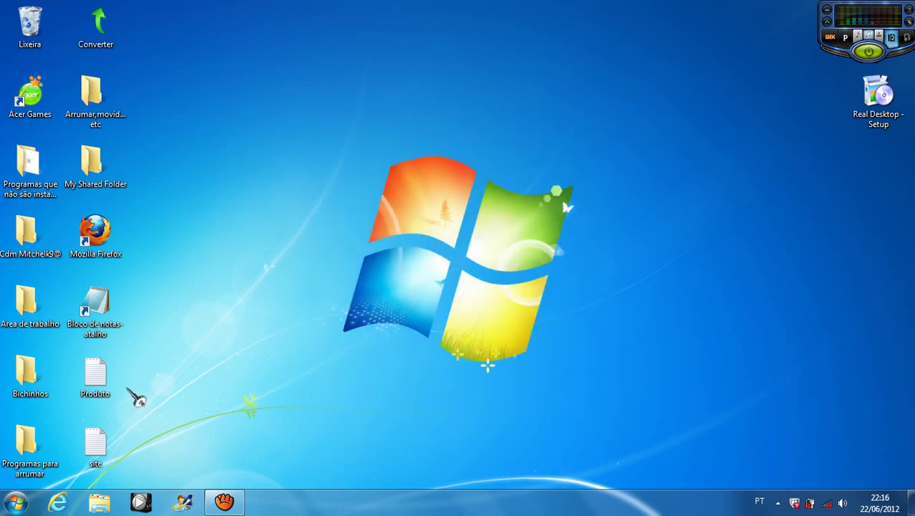
Step: Launch Notepad from its desktop shortcut, cancelling the accidental rename
{"action": "left_click", "coordinate": [108, 331]}
{"action": "left_click", "coordinate": [108, 331]}
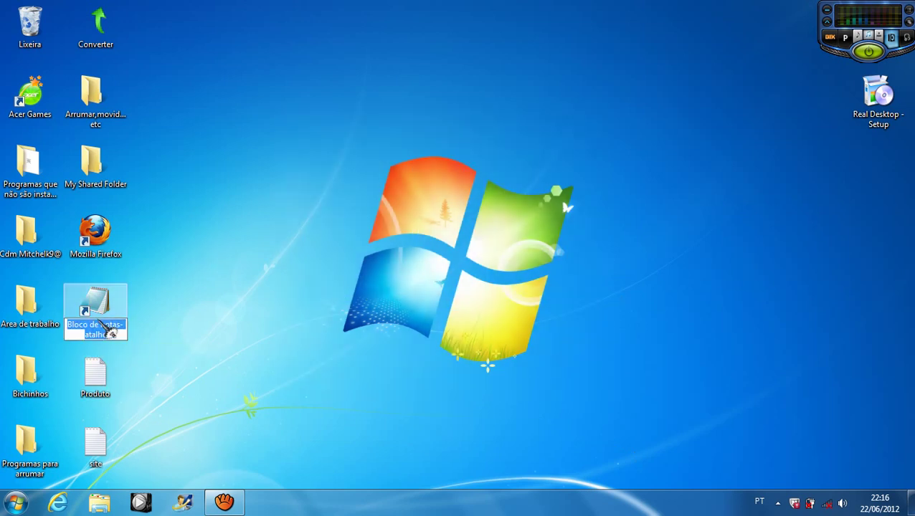
{"action": "key", "text": "Return"}
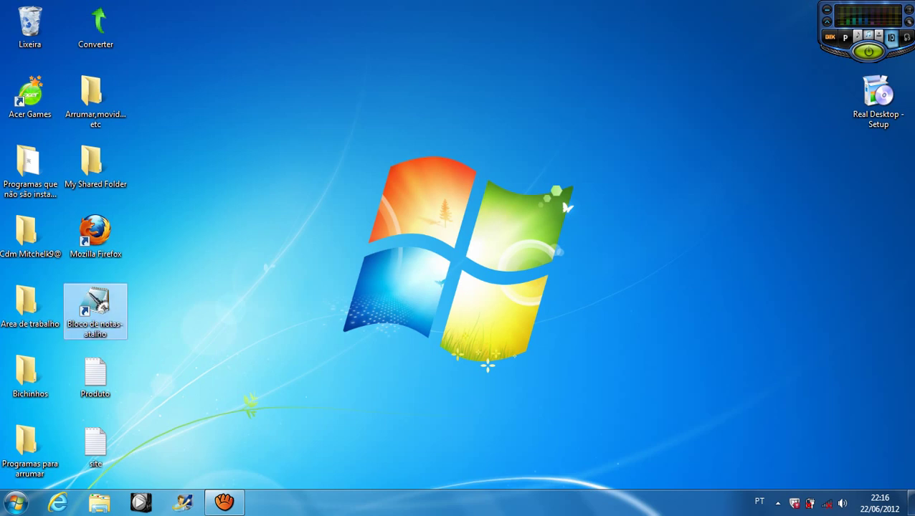
{"action": "key", "text": "Return"}
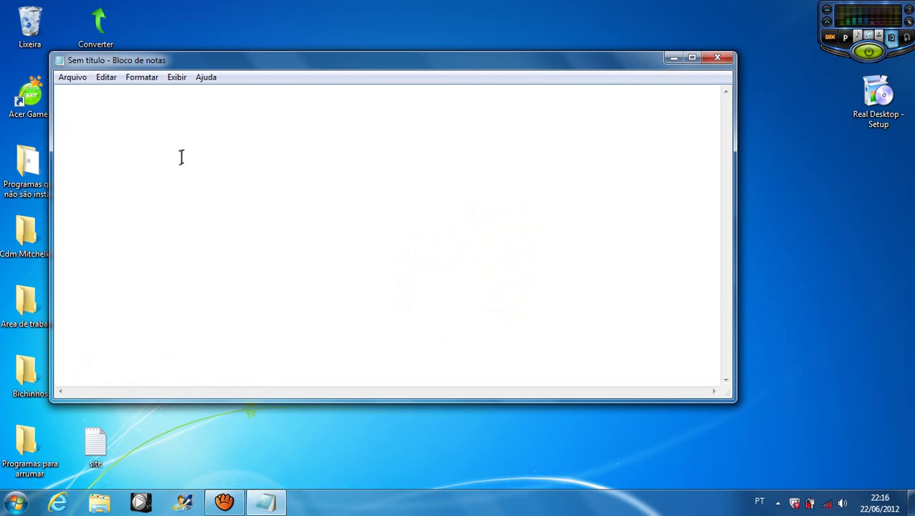
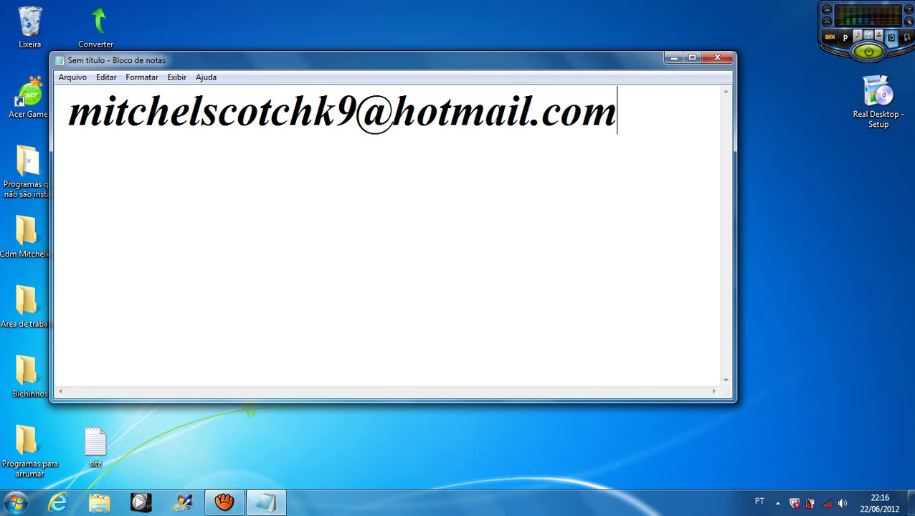
Step: Type the contact's e-mail address on line one and again, capitalised, two lines below
{"action": "left_click_drag", "start_coordinate": [69, 115], "coordinate": [69, 115]}
{"action": "left_click", "coordinate": [644, 114]}
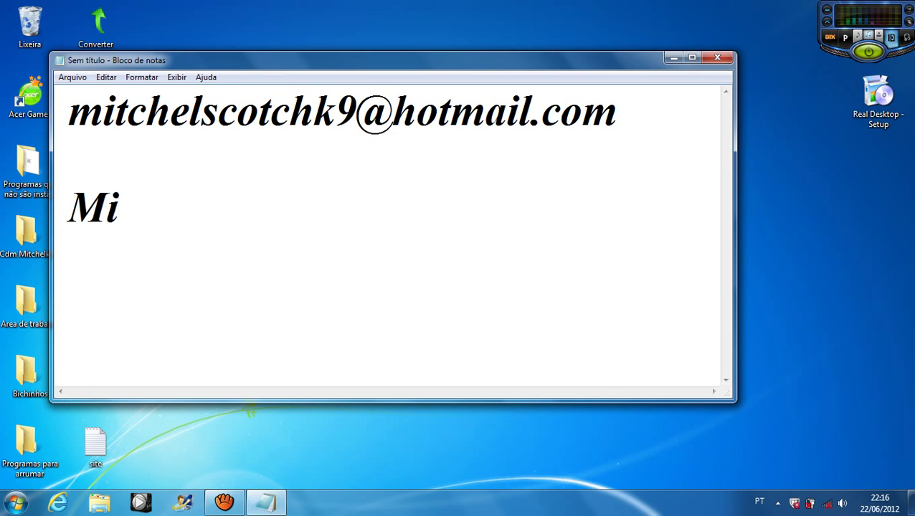
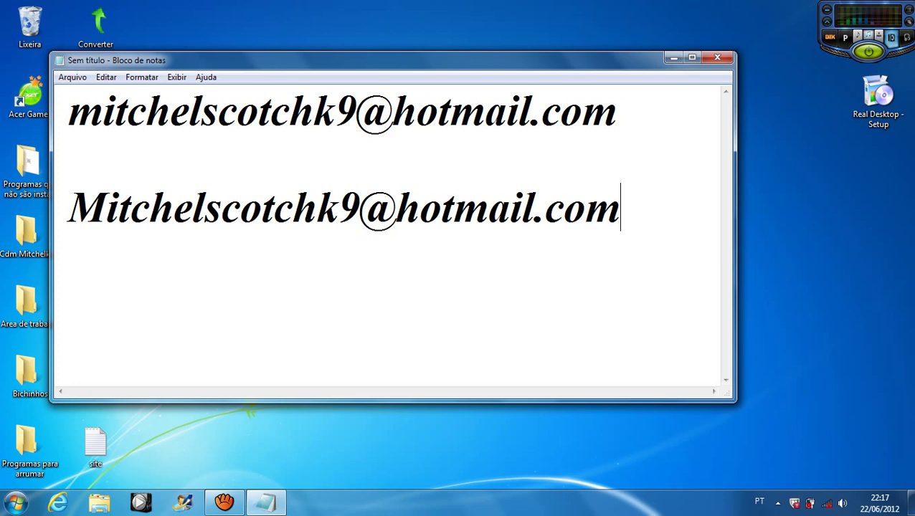
Step: Label the second address line 'Orkut:', correcting typos along the way
{"action": "left_click", "coordinate": [81, 208]}
{"action": "type", "text": "or"}
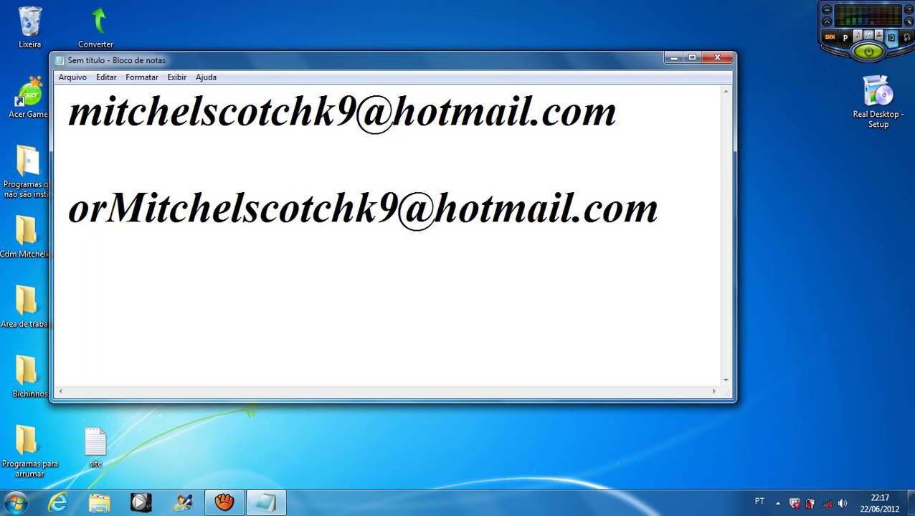
{"action": "key", "text": "BackSpace"}
{"action": "key", "text": "BackSpace"}
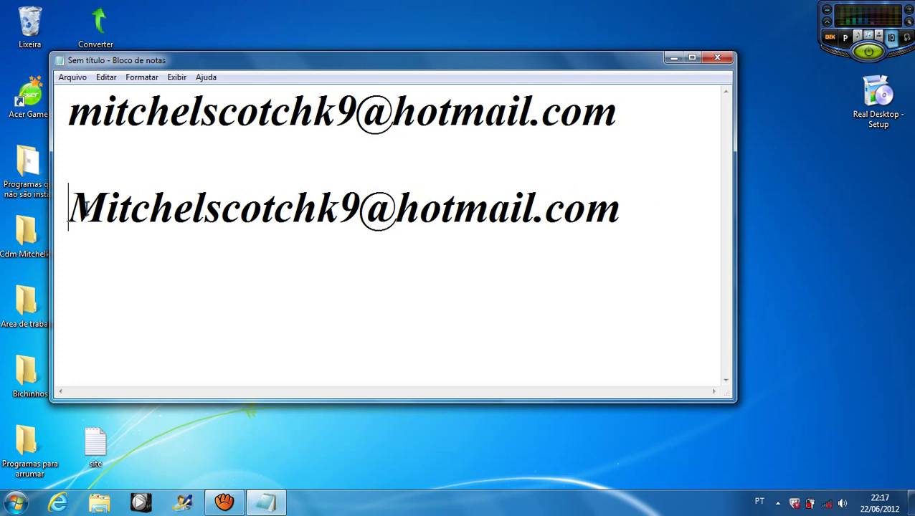
{"action": "type", "text": "O"}
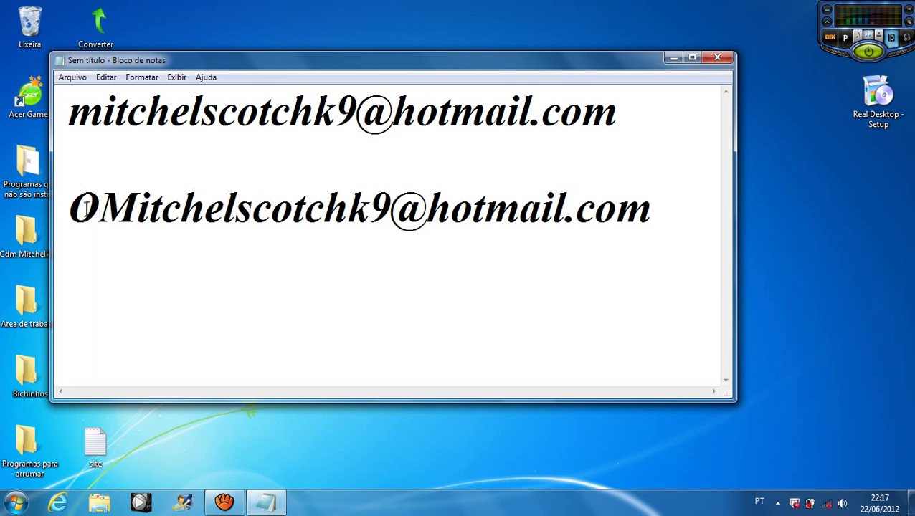
{"action": "type", "text": "rkut"}
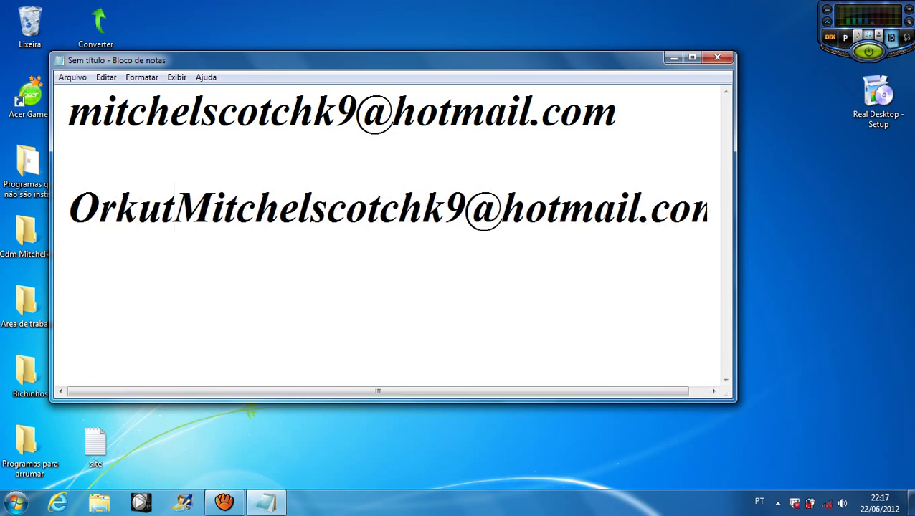
{"action": "type", "text": ":"}
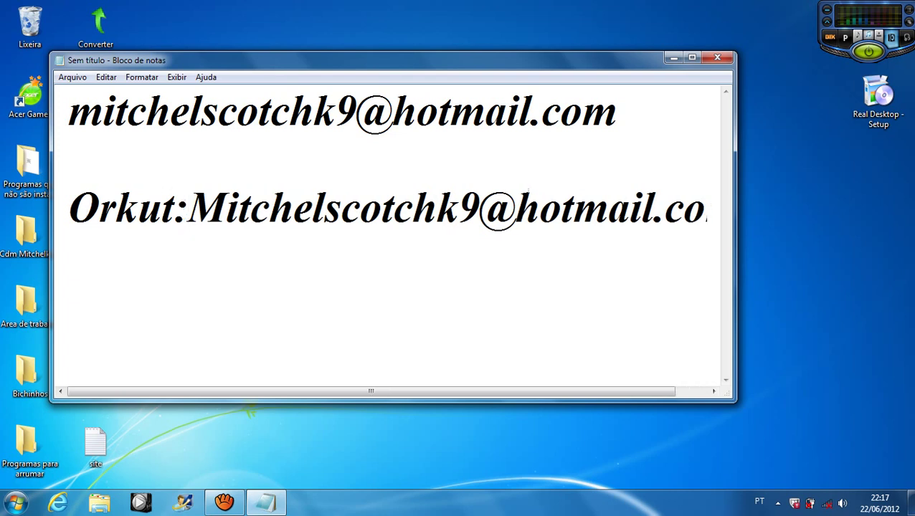
{"action": "key", "text": "BackSpace"}
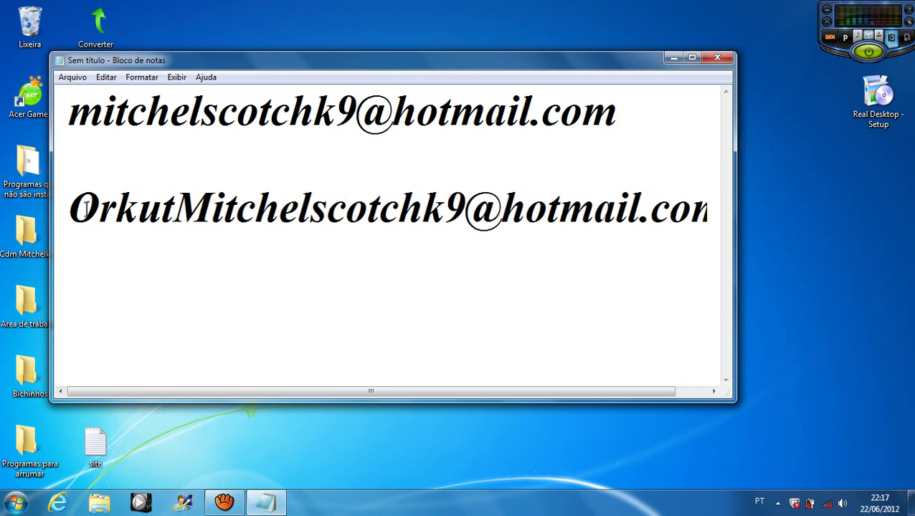
{"action": "type", "text": "="}
{"action": "key", "text": "BackSpace"}
{"action": "type", "text": ":"}
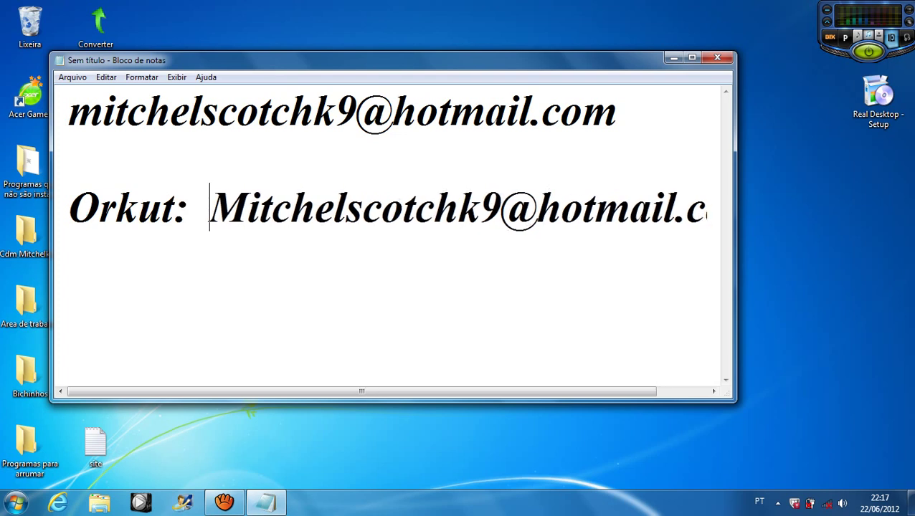
Step: Label the first address line 'Msn:' and maximize the Notepad window
{"action": "left_click", "coordinate": [84, 122]}
{"action": "type", "text": "M"}
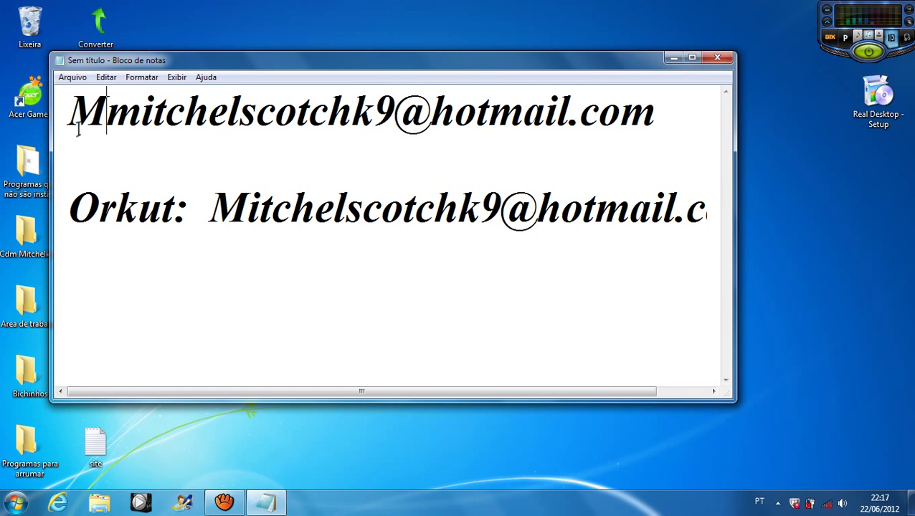
{"action": "type", "text": "sn"}
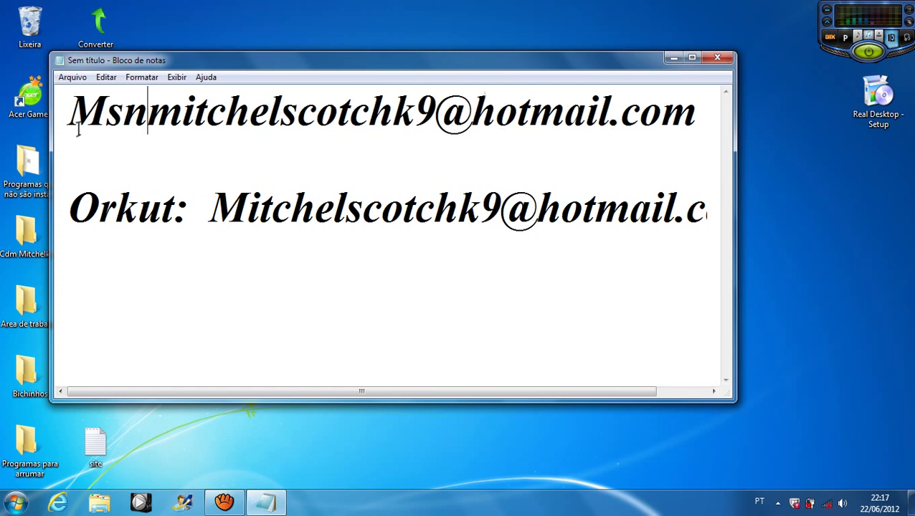
{"action": "type", "text": ":"}
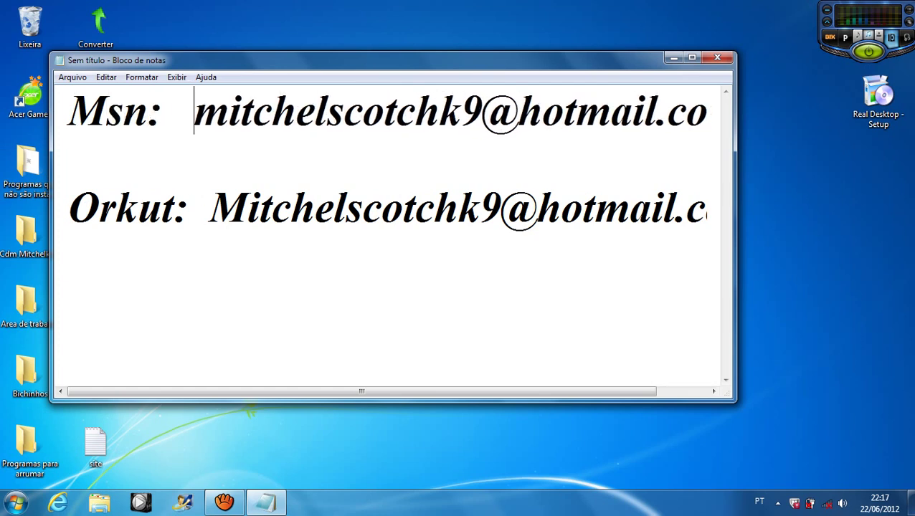
{"action": "left_click", "coordinate": [692, 57]}
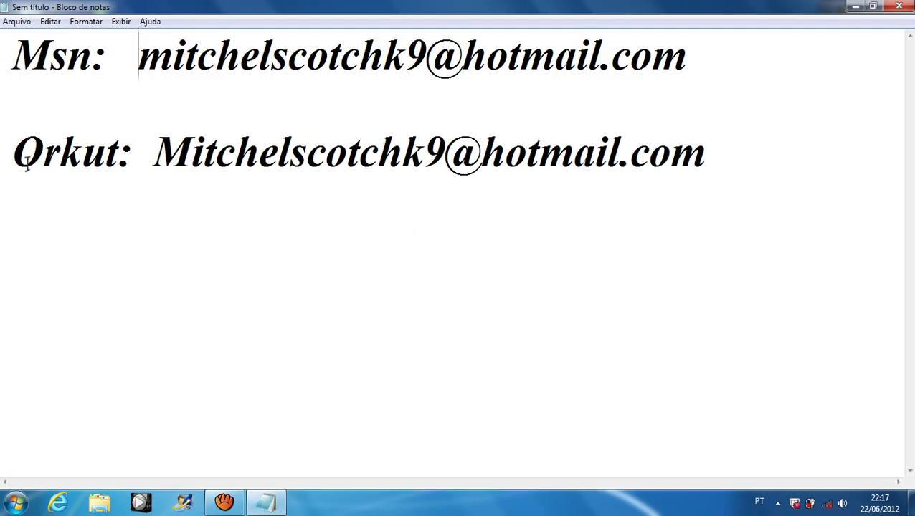
Step: Highlight parts of the Msn and Orkut lines to review them, then clear the selection
{"action": "left_click_drag", "start_coordinate": [13, 154], "coordinate": [69, 169]}
{"action": "left_click_drag", "start_coordinate": [154, 154], "coordinate": [155, 167]}
{"action": "left_click_drag", "start_coordinate": [100, 74], "coordinate": [54, 76]}
{"action": "left_click_drag", "start_coordinate": [164, 75], "coordinate": [768, 89]}
{"action": "left_click", "coordinate": [770, 89]}
{"action": "left_click_drag", "start_coordinate": [254, 269], "coordinate": [489, 300]}
{"action": "left_click_drag", "start_coordinate": [448, 259], "coordinate": [505, 247]}
{"action": "left_click", "coordinate": [835, 157]}
Step: Close Notepad, choosing 'Não Salvar' to discard the note
{"action": "left_click", "coordinate": [905, 8]}
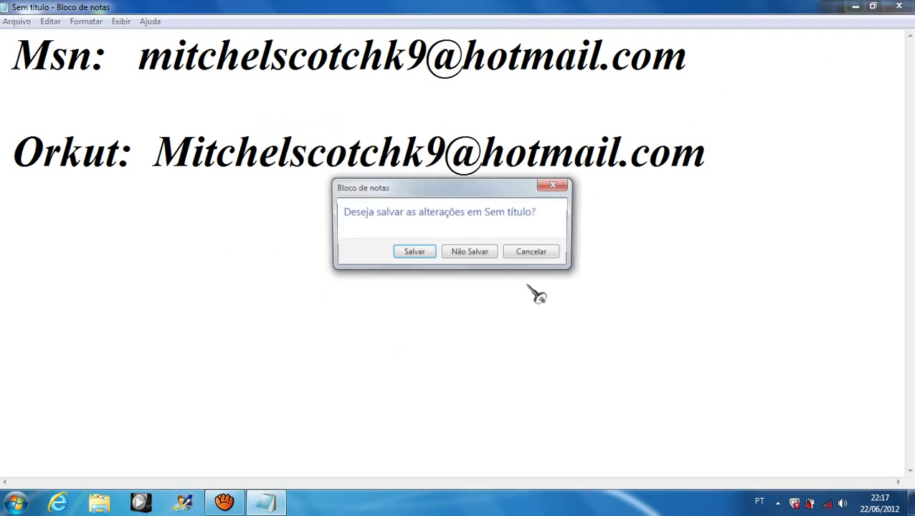
{"action": "left_click", "coordinate": [486, 258]}
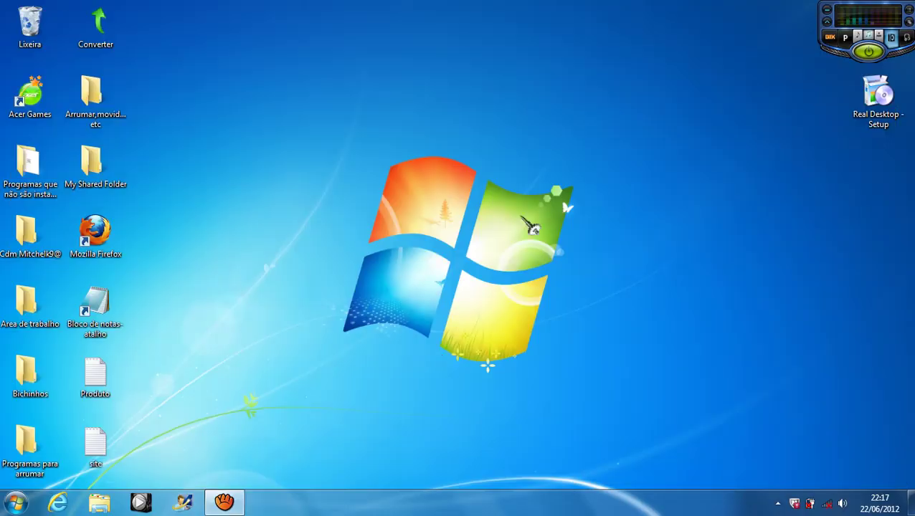
{"action": "left_click_drag", "start_coordinate": [215, 69], "coordinate": [641, 415]}
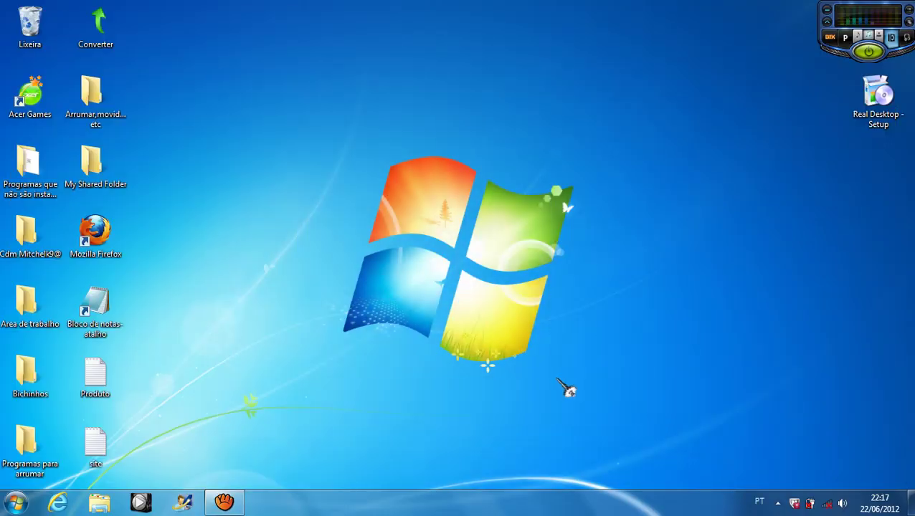